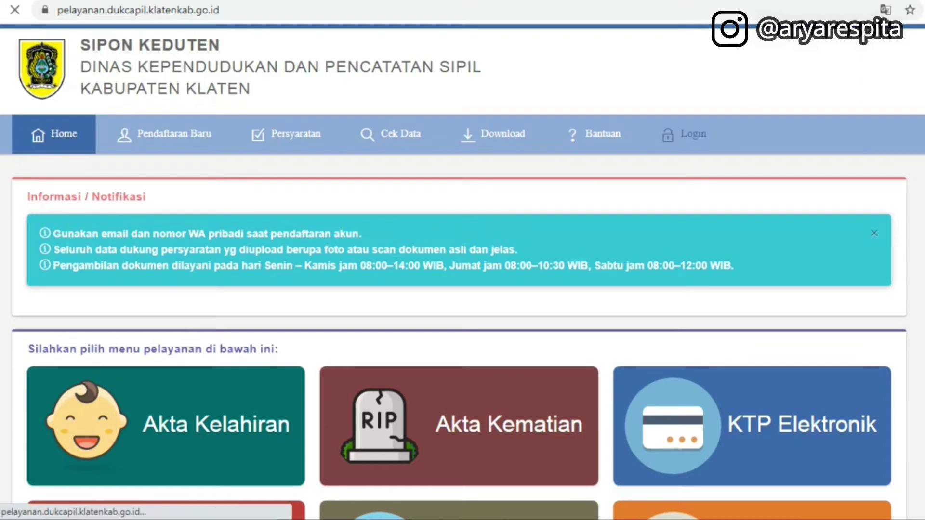
Choose Login in the home page's top navigation bar to reach the reporter login page
click(693, 134)
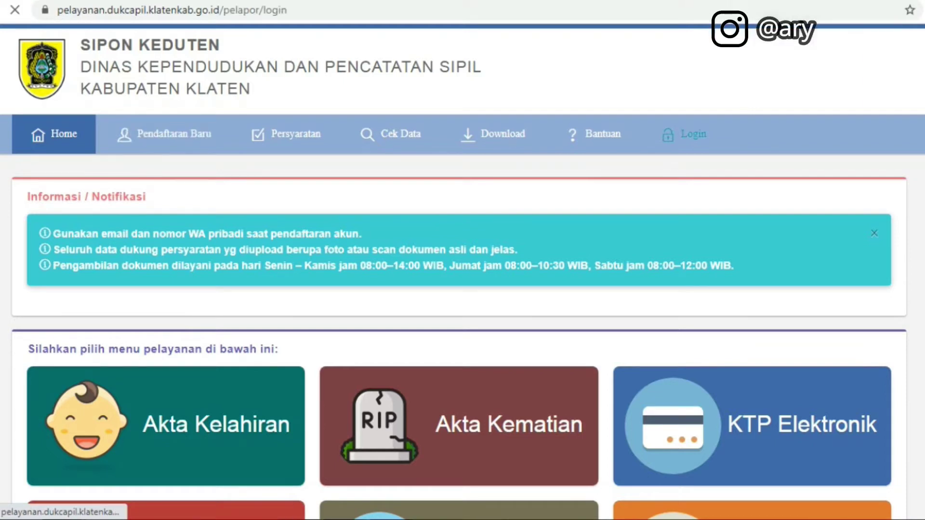
Sign in with the saved NIK and the Kata Kunci password, then scroll to the Kartu Keluarga tile
key(Down)
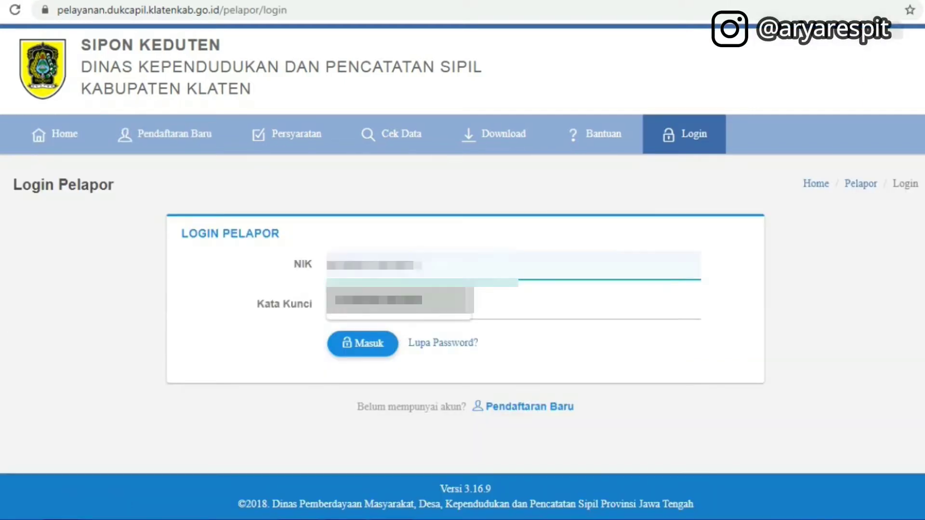
key(Return)
key(Tab)
text(********)
key(Return)
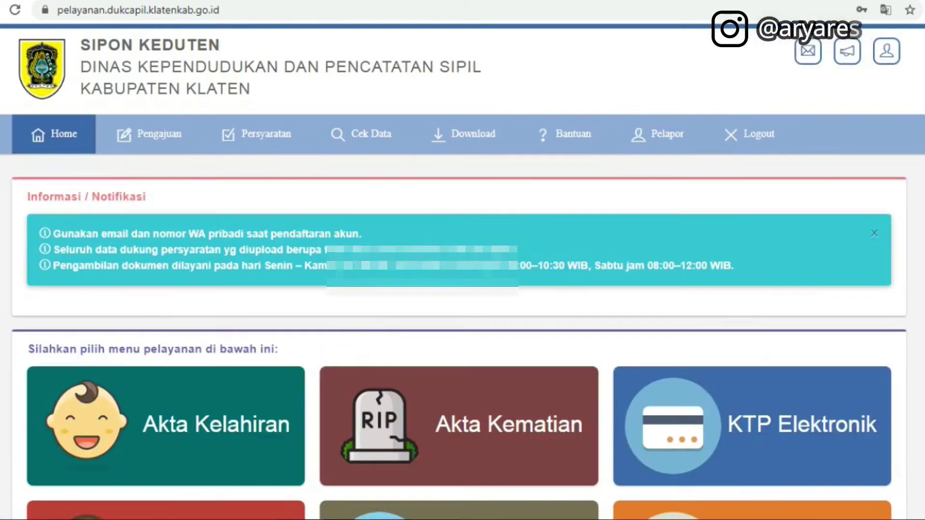
scroll(463, 270, down, 5)
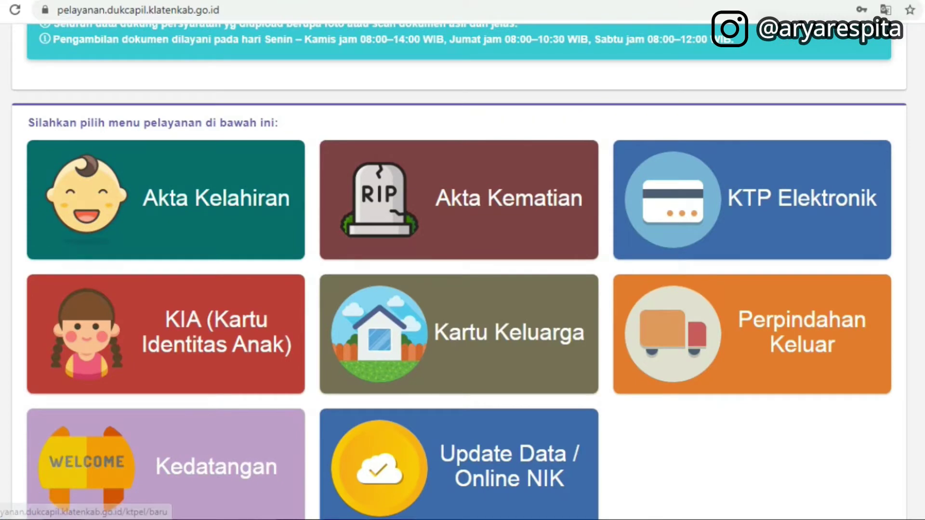
scroll(462, 270, down, 1)
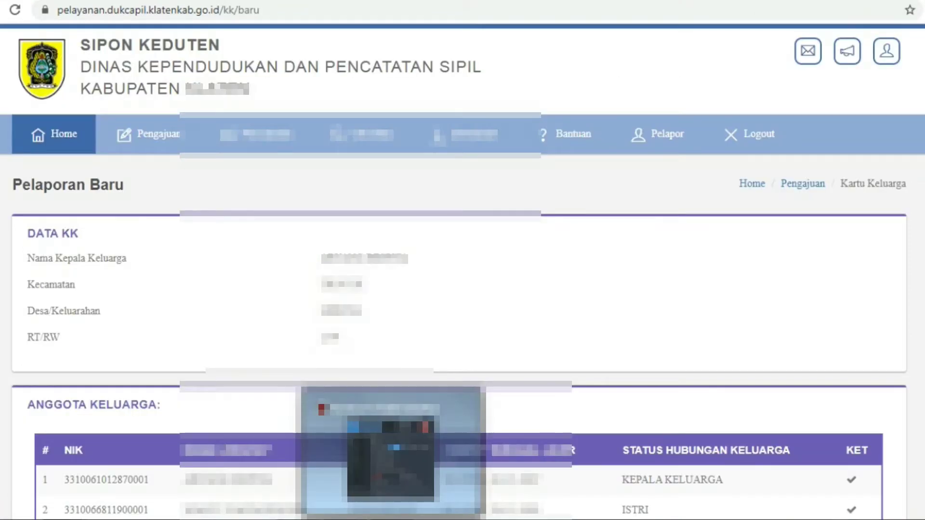
click(391, 455)
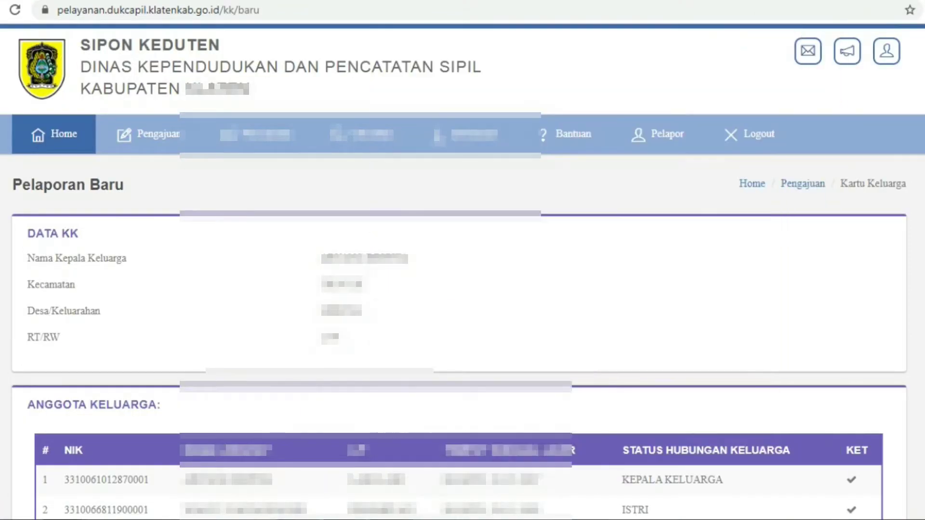
scroll(463, 261, down, 3)
scroll(463, 261, down, 2)
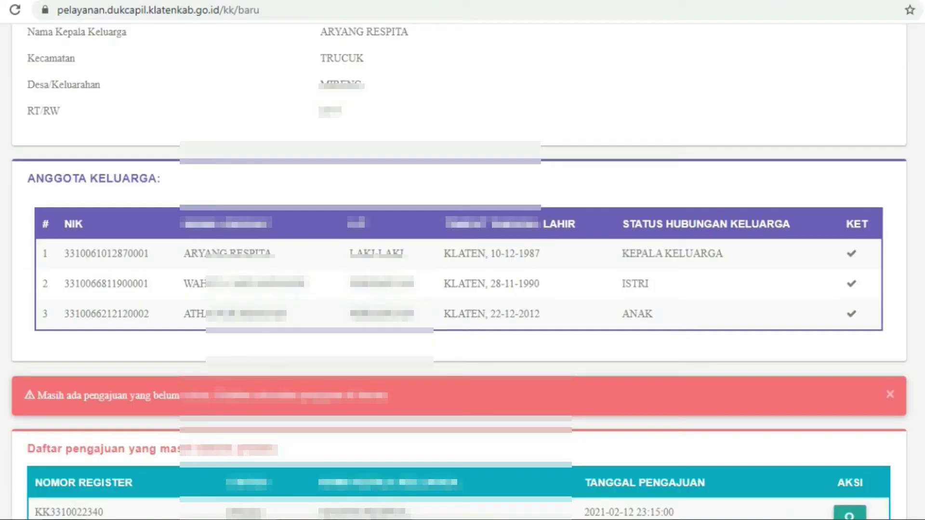
scroll(463, 261, down, 3)
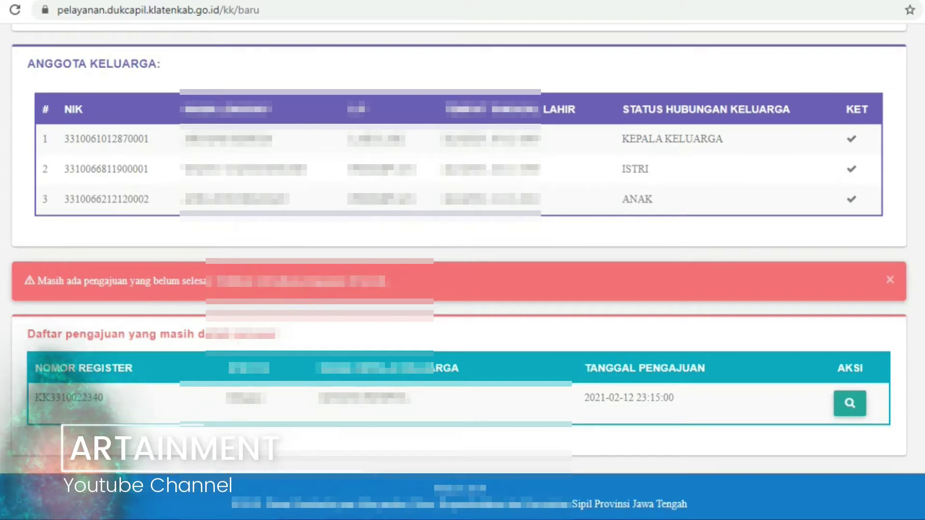
scroll(463, 261, up, 4)
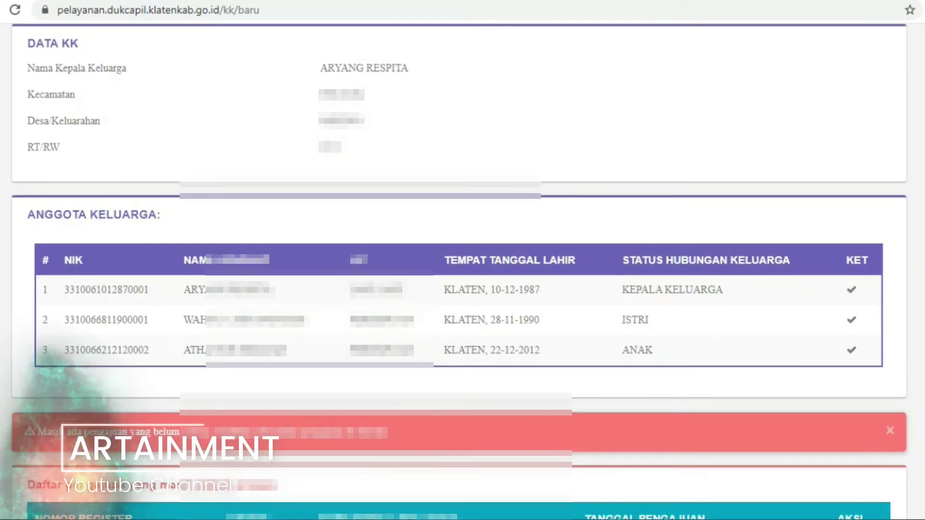
scroll(463, 261, down, 3)
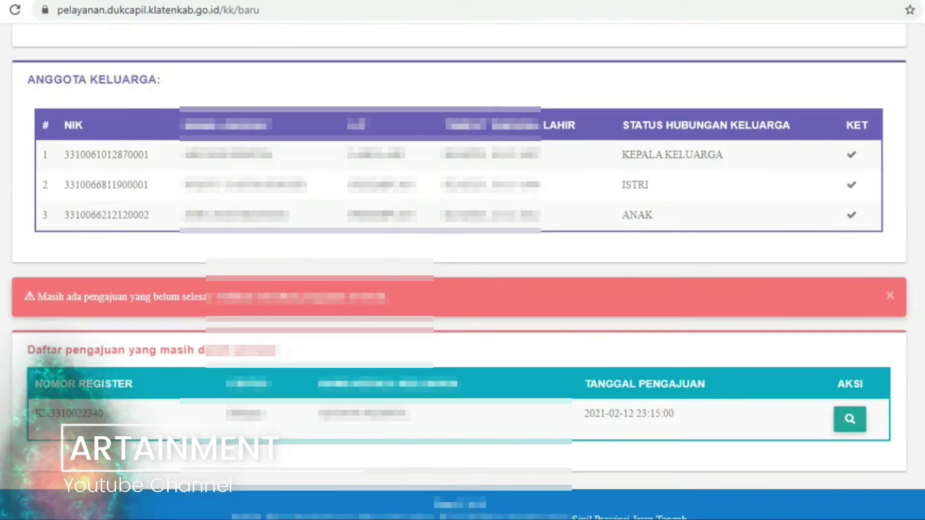
scroll(463, 261, down, 1)
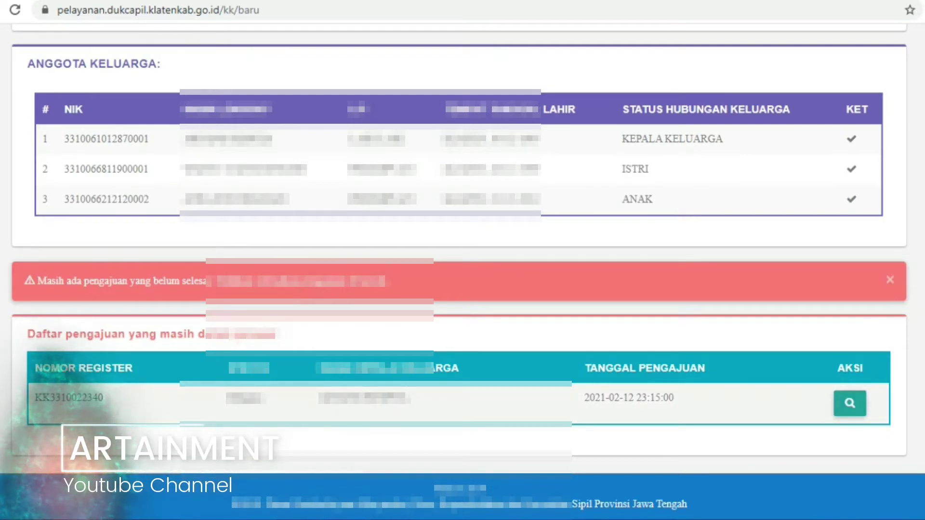
Open the pending Kartu Keluarga application's details and expand its Data Dukung section
click(850, 403)
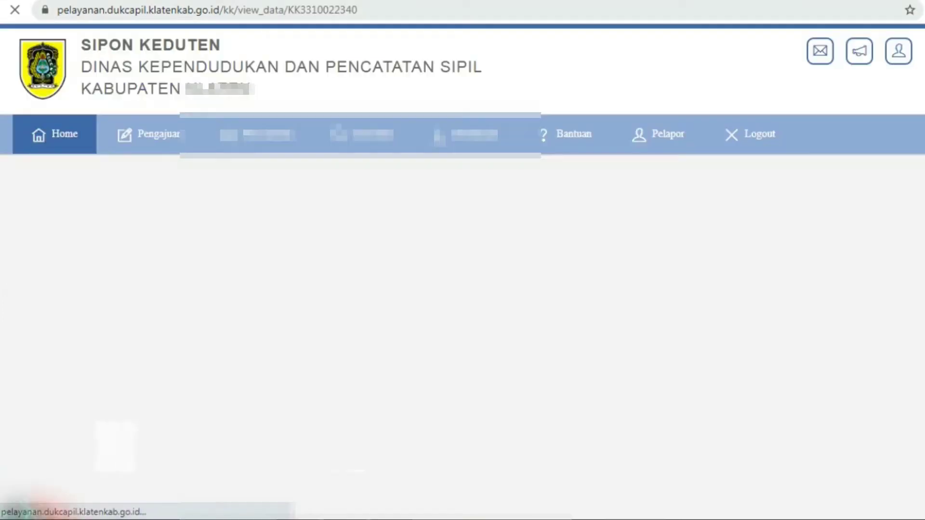
scroll(463, 270, down, 6)
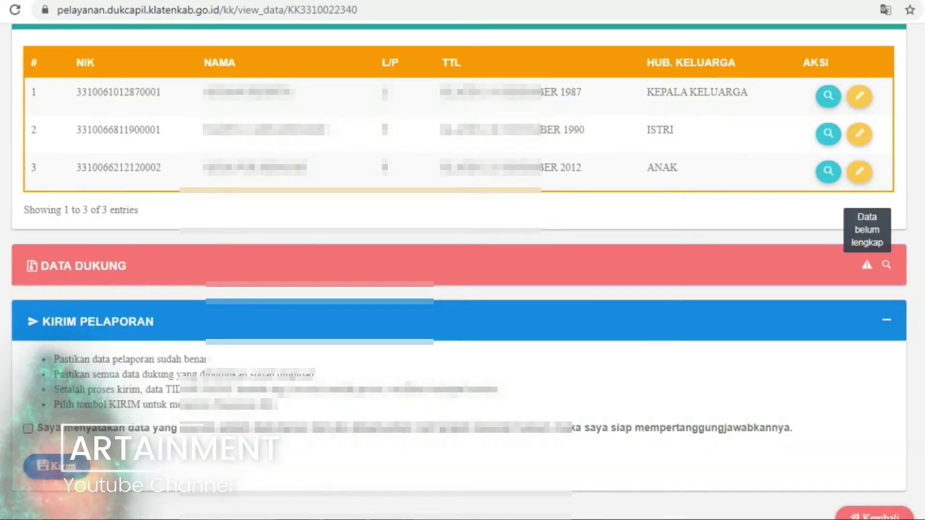
click(887, 264)
scroll(887, 264, down, 3)
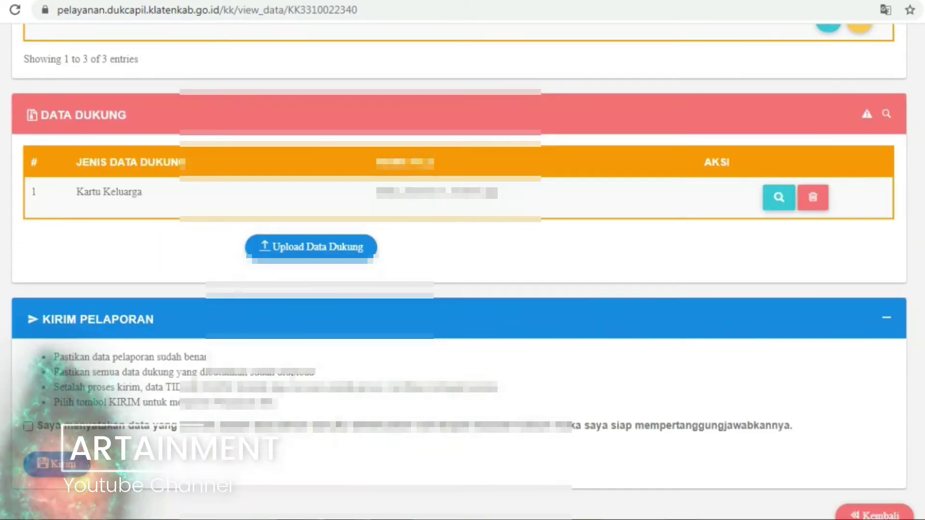
Delete the attached Kartu Keluarga file, confirm with Ya, Hapus, and go to Upload Data Dukung
click(813, 197)
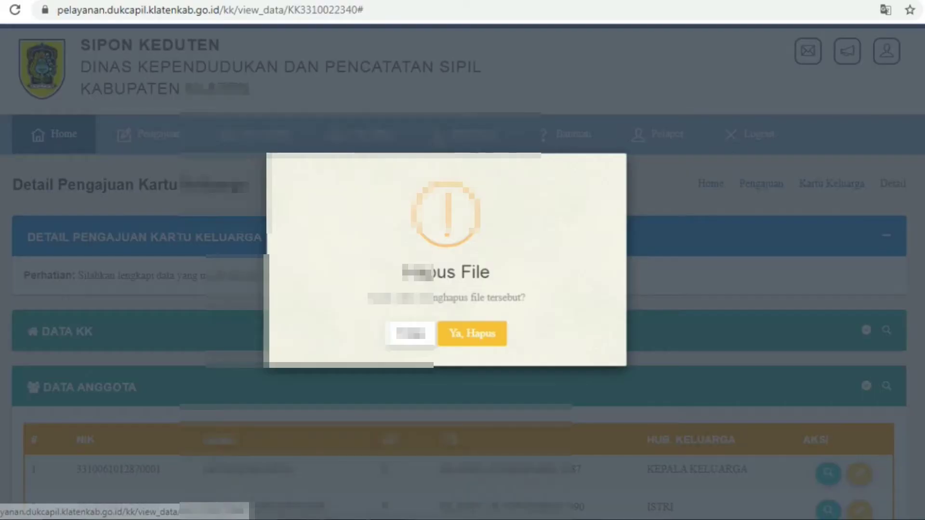
key(Return)
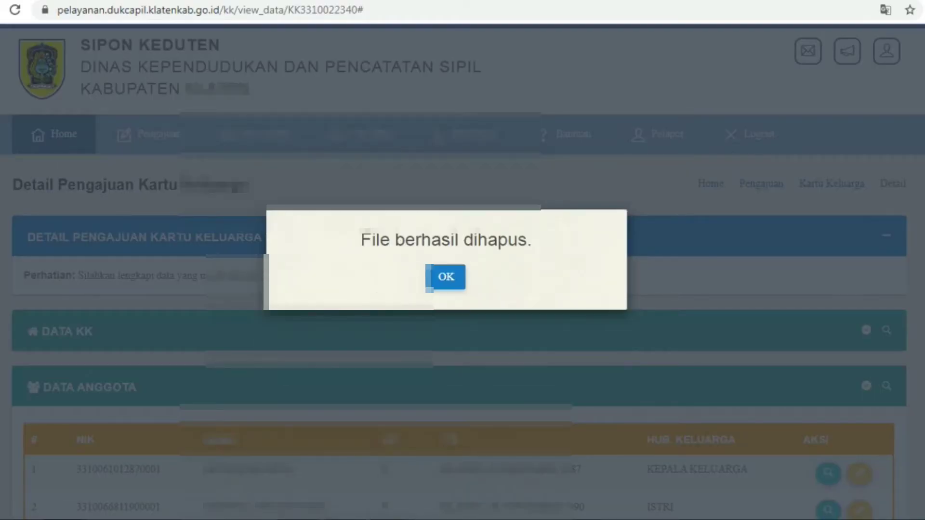
key(Return)
scroll(463, 272, down, 9)
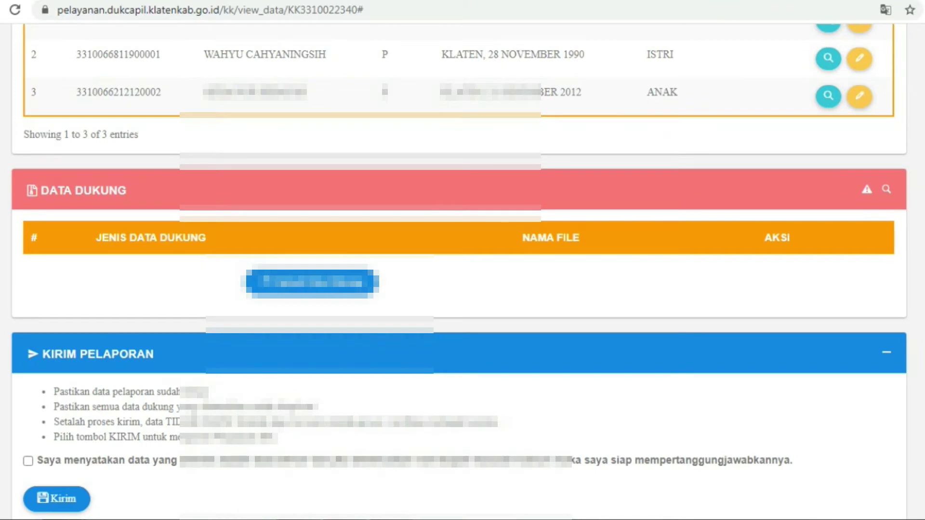
click(311, 283)
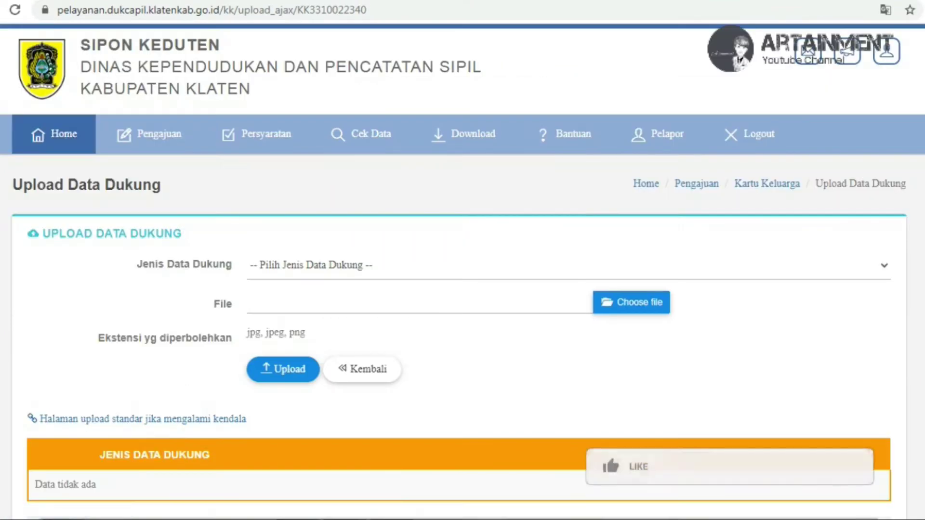
Set Jenis Data Dukung to Kartu Keluarga
click(311, 266)
key(Down)
key(Down)
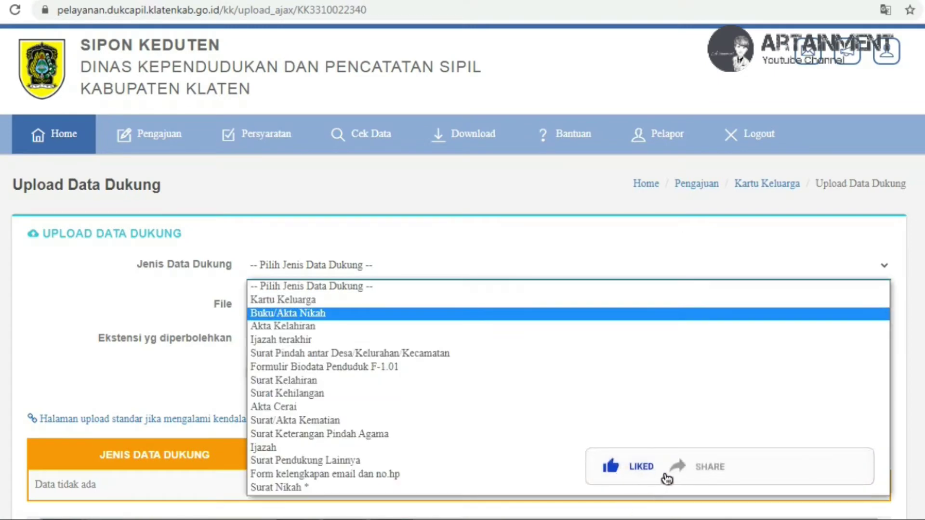
key(Up)
key(Return)
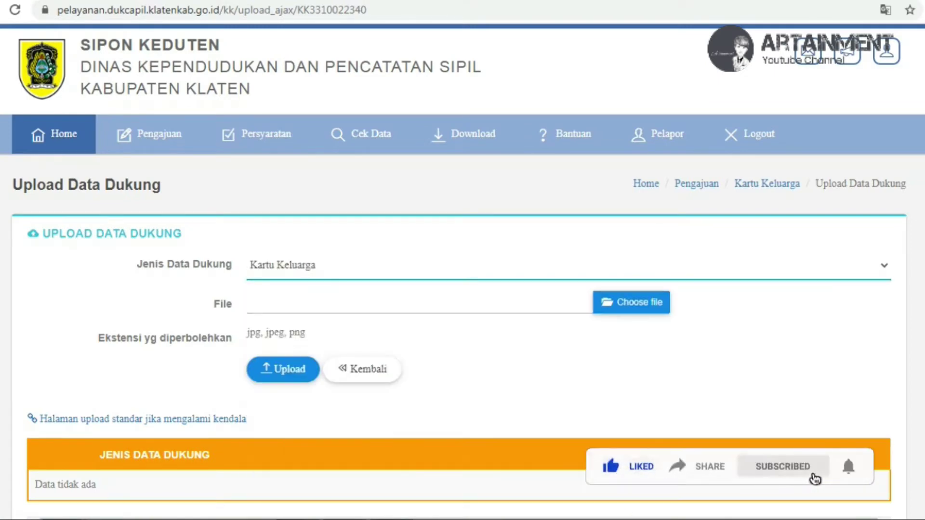
right_click(91, 52)
key(Escape)
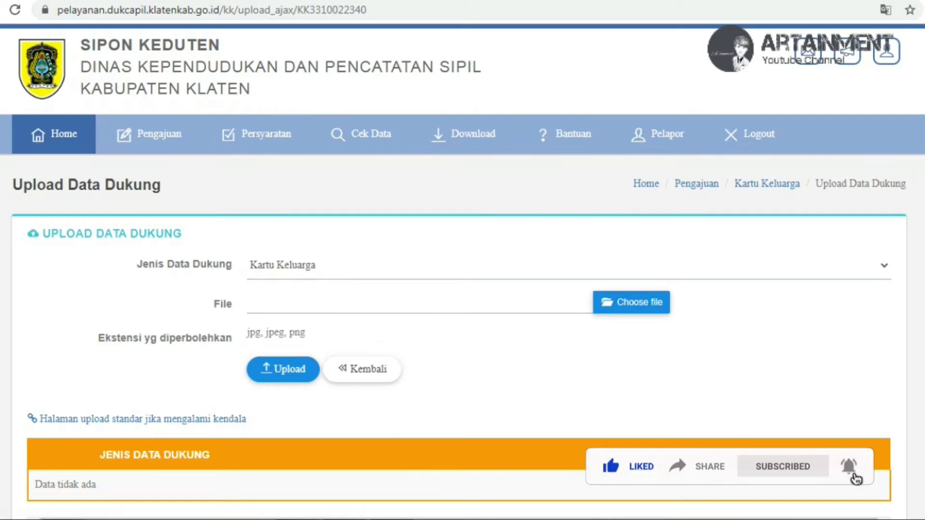
key(F5)
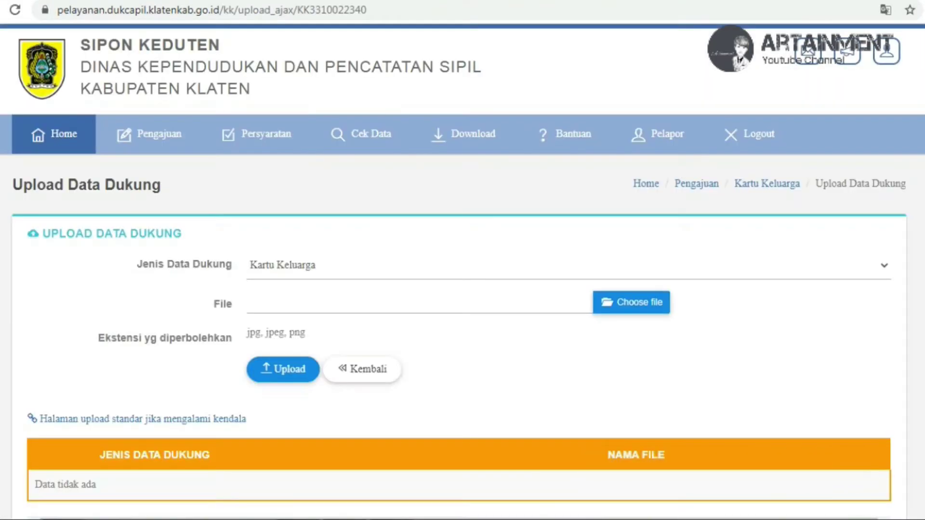
scroll(462, 289, down, 2)
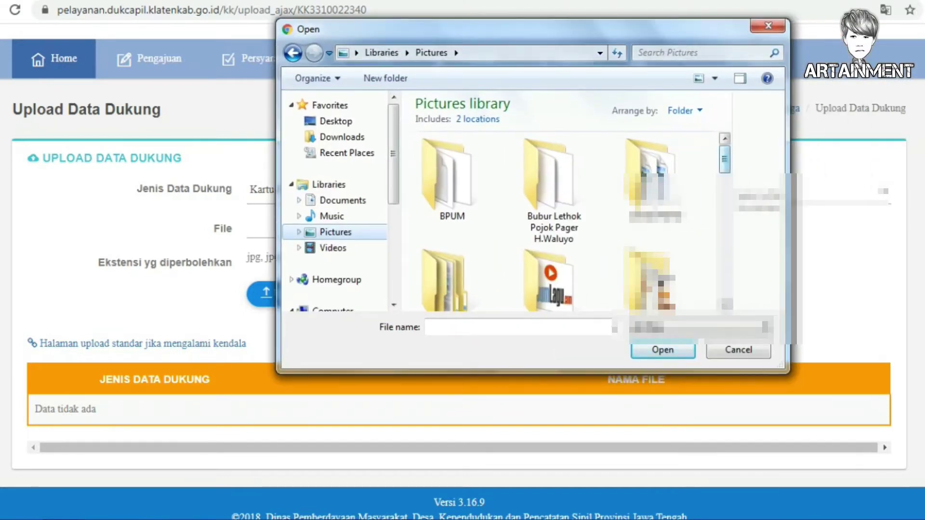
scroll(725, 186, down, 3)
Choose kk cut from Pictures > DATA > KARTU KELUARGA and upload it
click(451, 150)
double_click(451, 183)
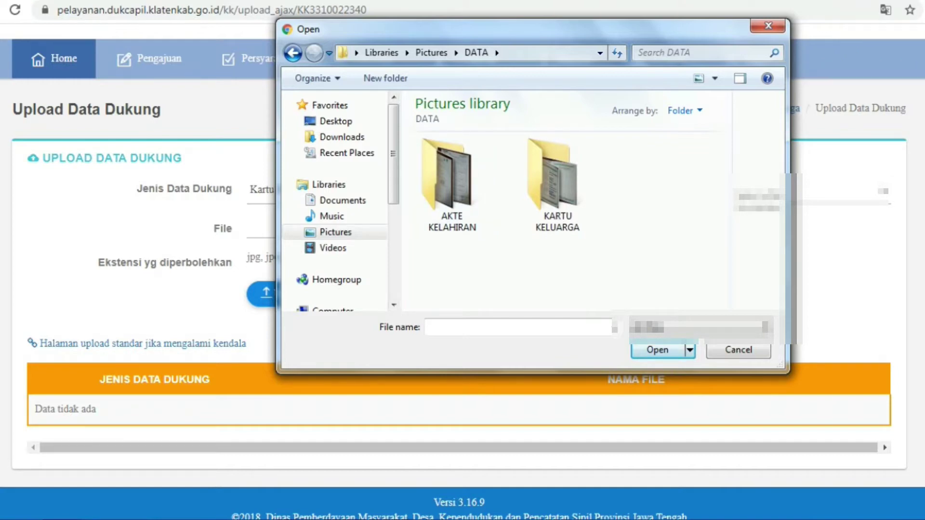
double_click(553, 179)
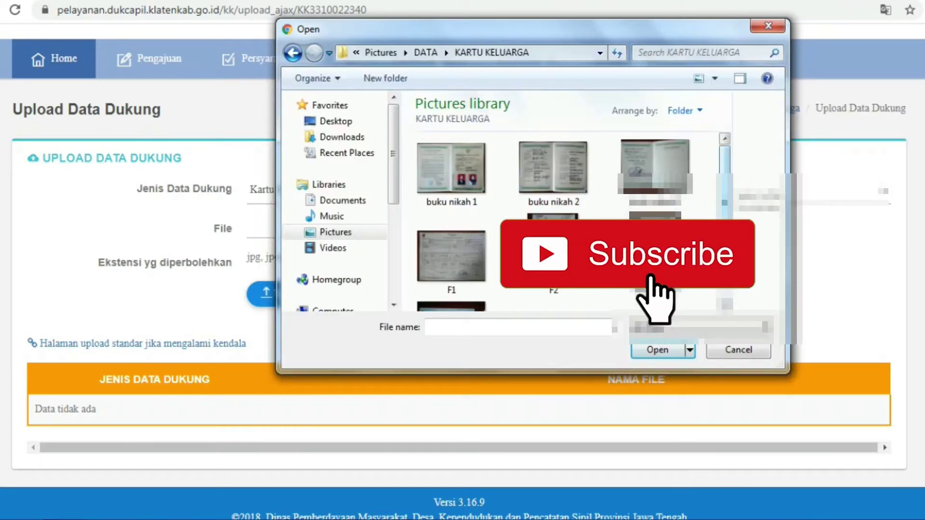
scroll(569, 222, down, 1)
click(452, 270)
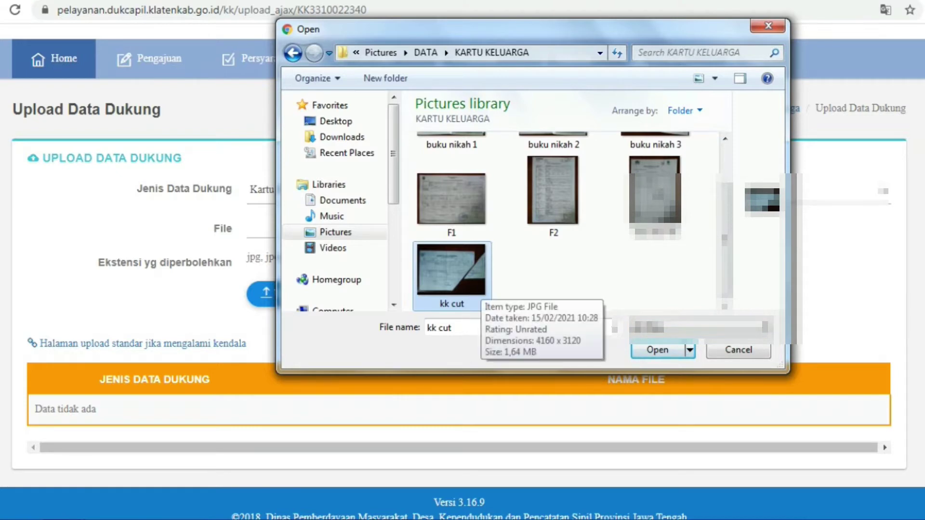
click(658, 350)
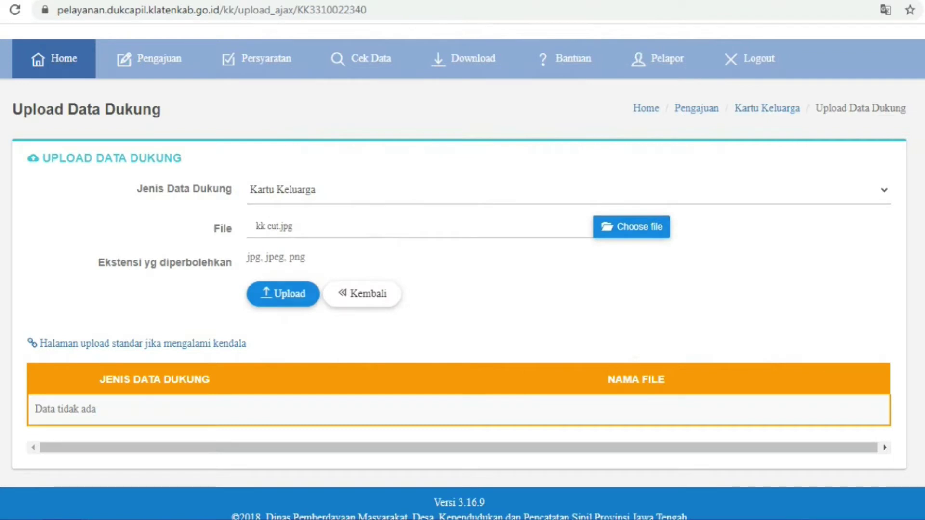
click(282, 294)
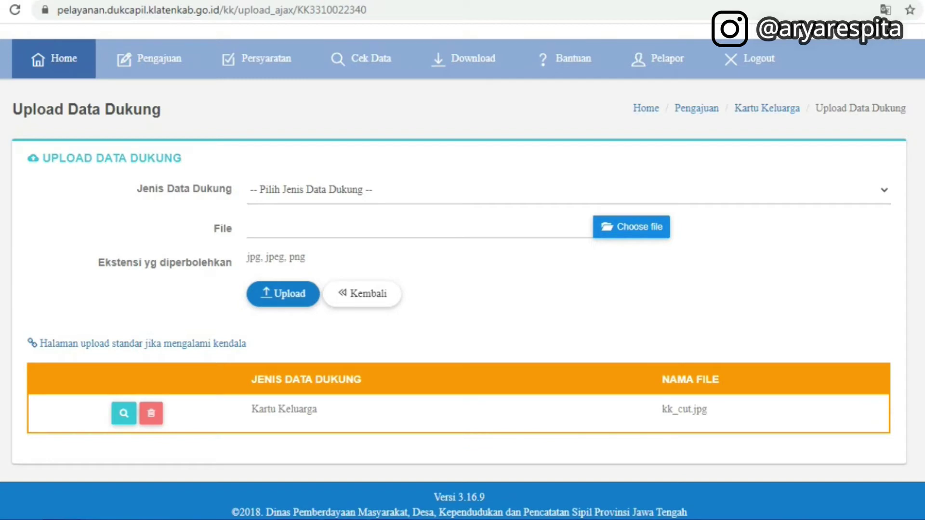
Upload the F1 image with Jenis Data Dukung set to Formulir Biodata Penduduk F-1.01
scroll(462, 276, down, 1)
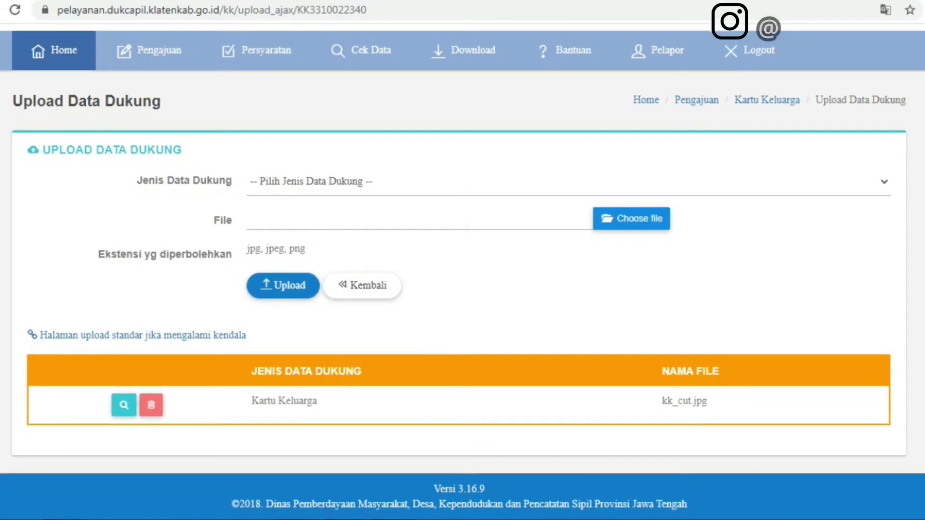
scroll(463, 275, up, 2)
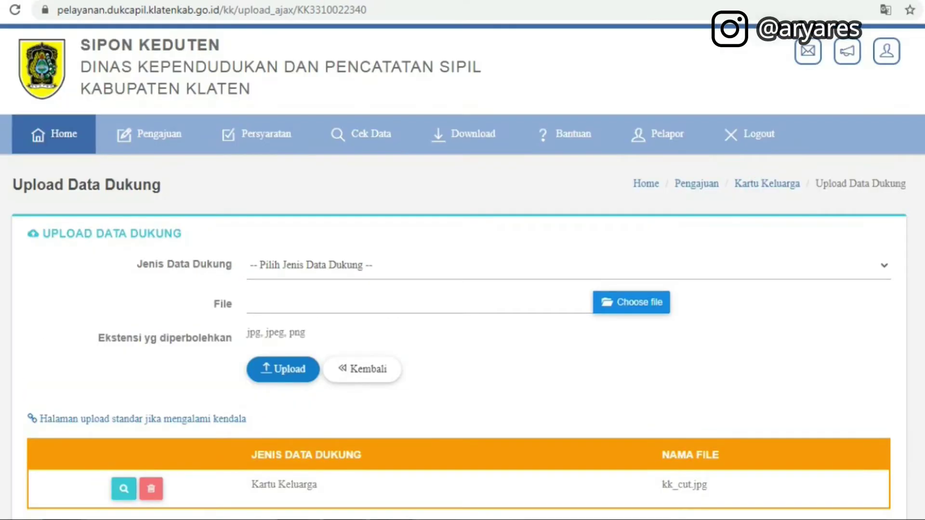
scroll(462, 274, down, 2)
click(569, 189)
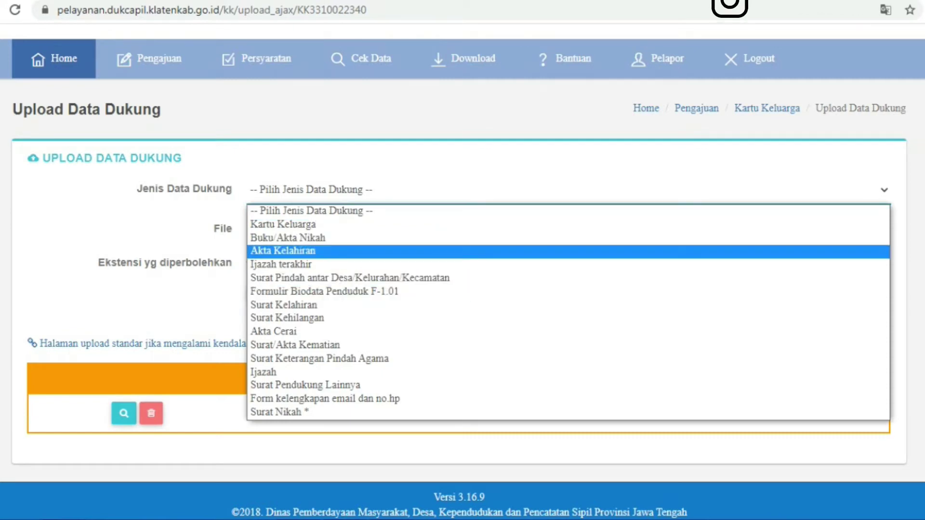
click(325, 291)
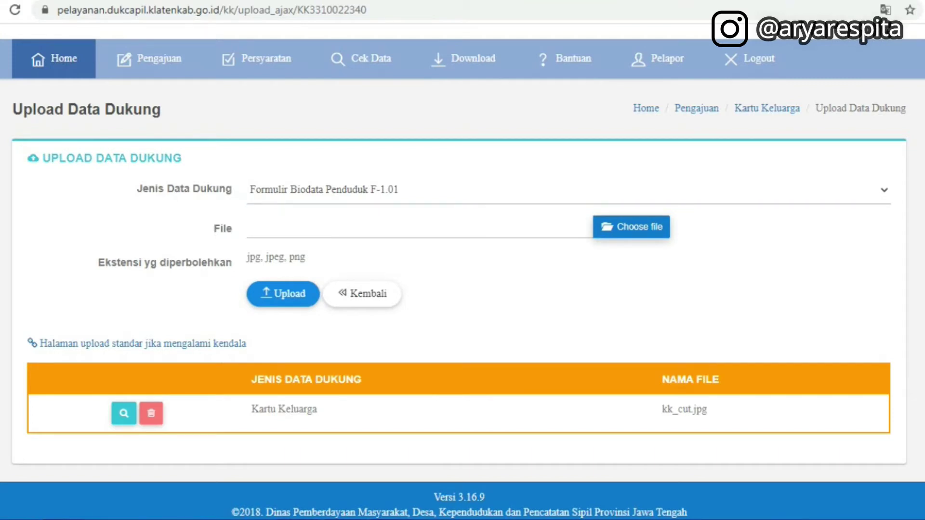
click(631, 227)
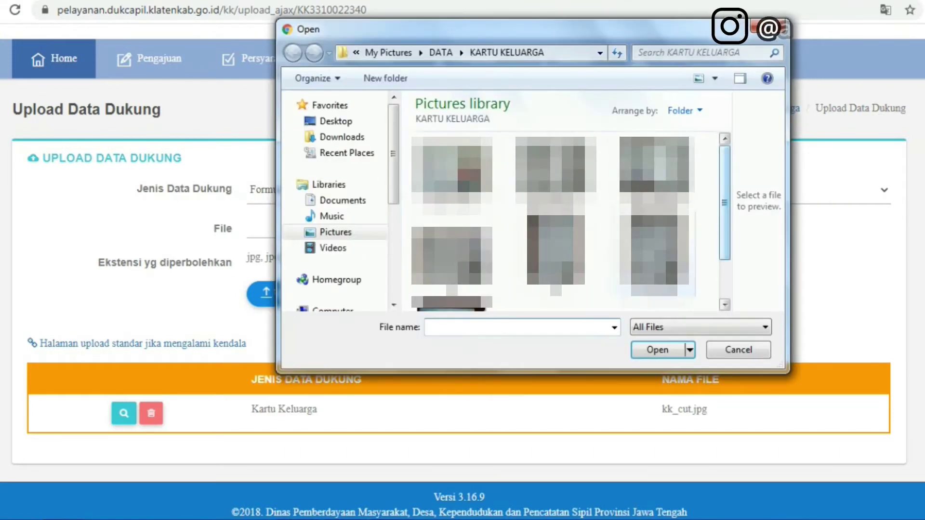
text(F1)
key(Return)
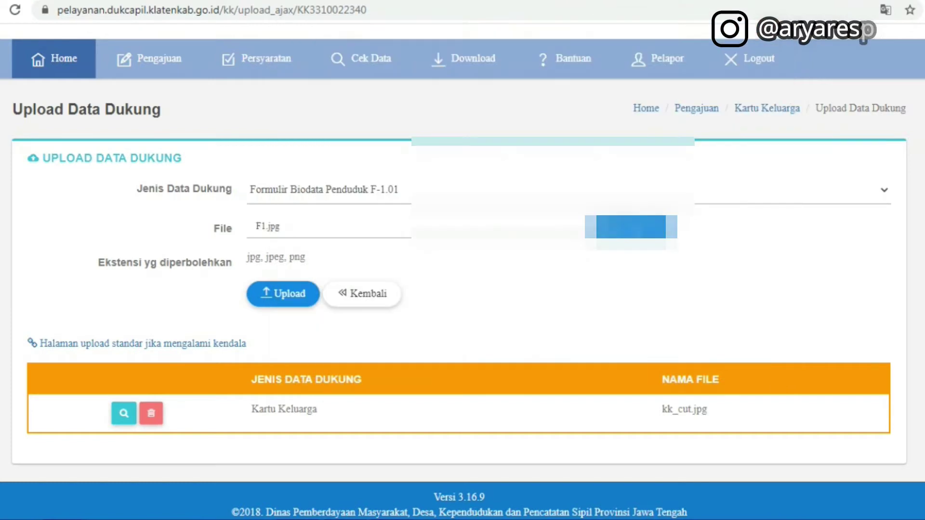
click(283, 294)
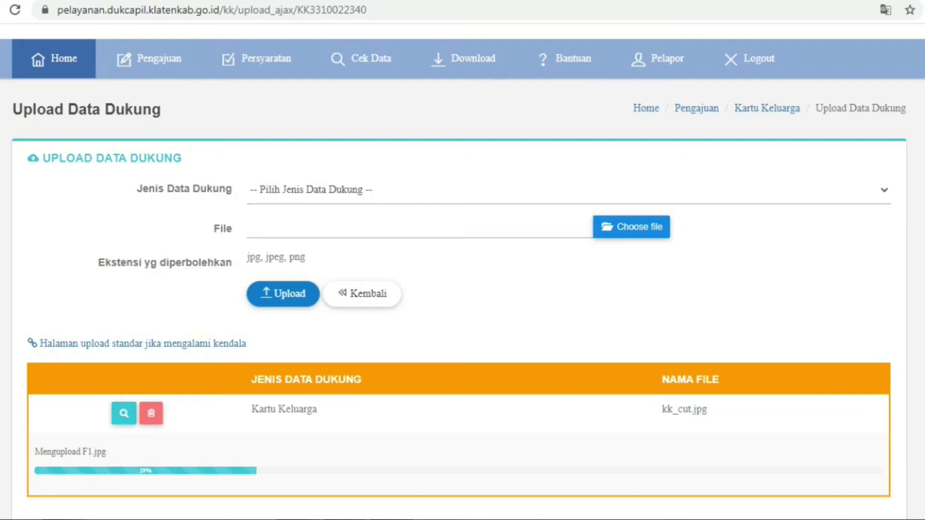
scroll(462, 289, down, 1)
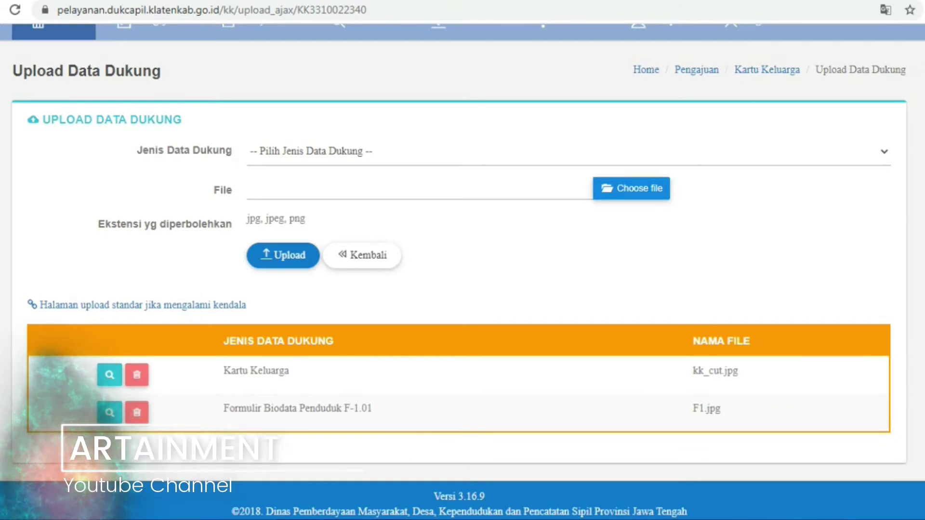
click(338, 152)
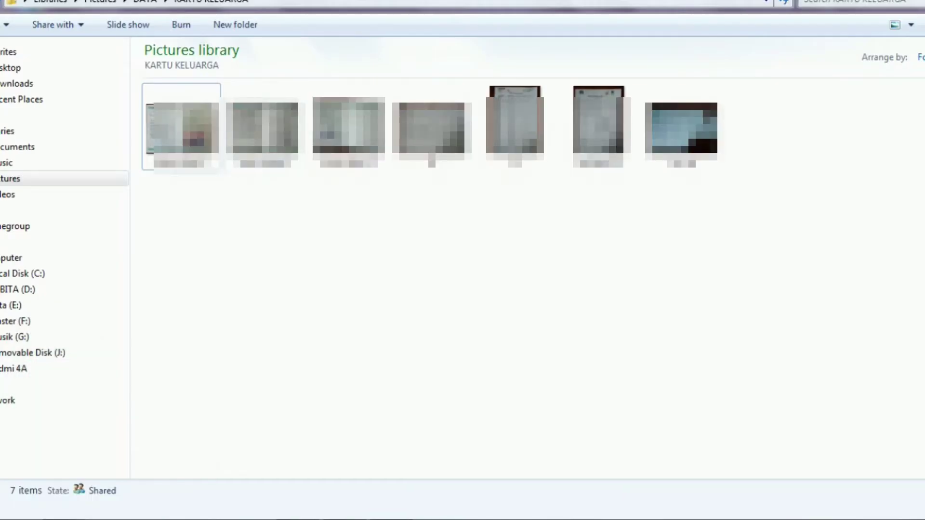
click(599, 127)
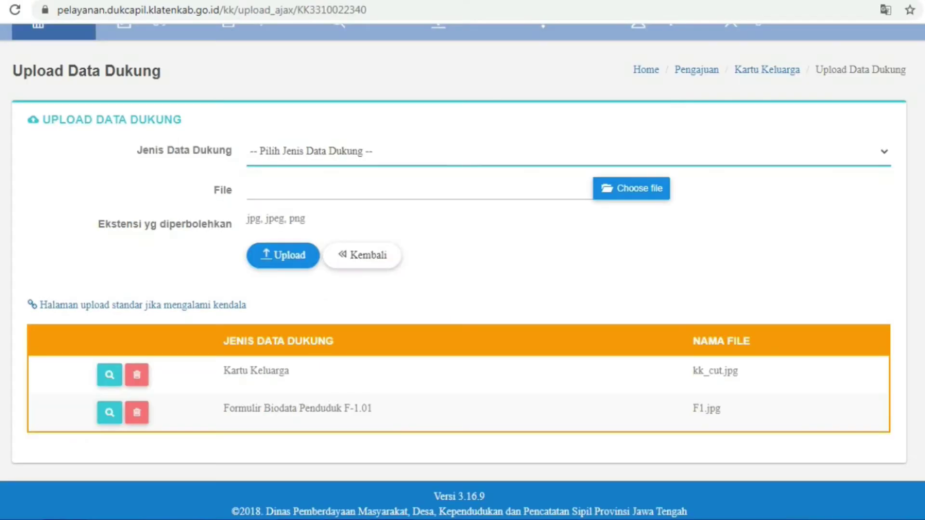
Upload the ket lahir RS image with Surat Kelahiran as the document type
key(alt+Down)
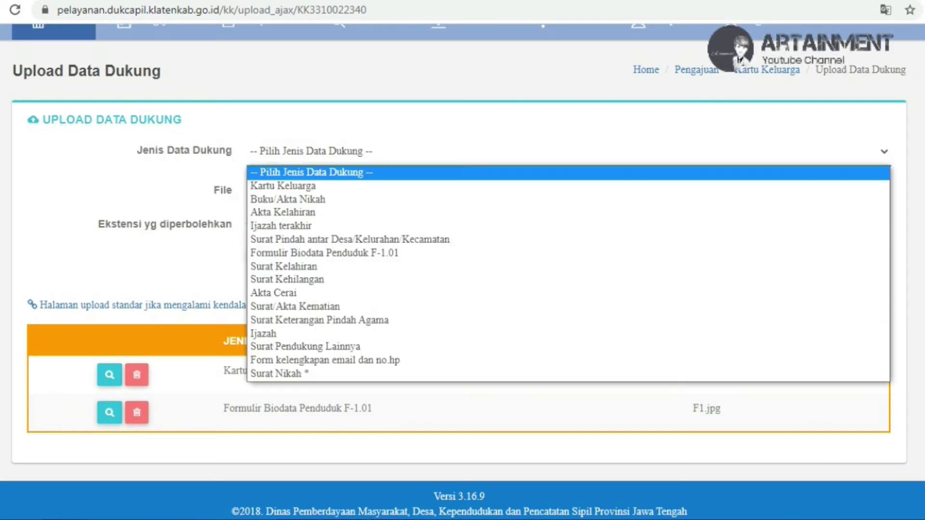
key(Down)
key(Down)
key(Down)
key(Down)
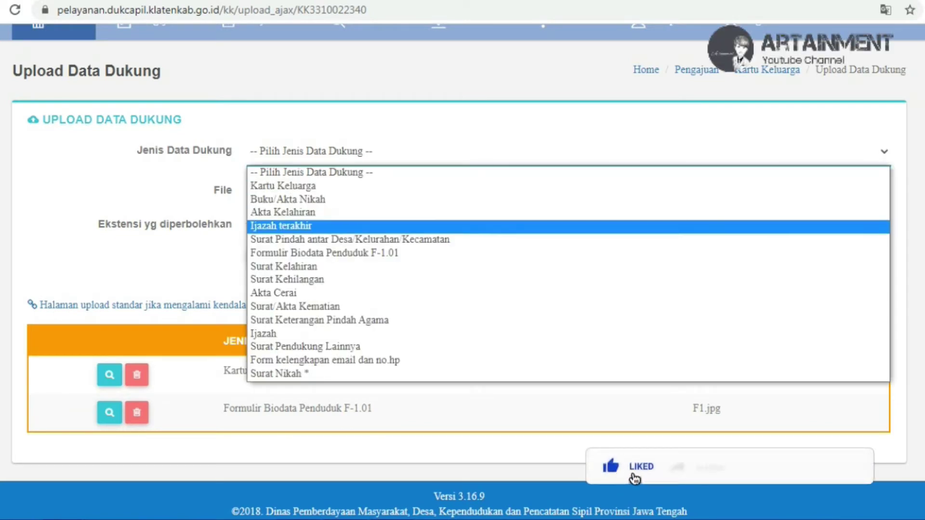
key(Up)
key(Down)
key(Down)
key(Down)
key(Down)
key(Down)
key(Down)
key(Down)
key(Down)
key(Down)
key(Down)
key(Up)
key(Up)
key(Up)
key(Up)
key(Up)
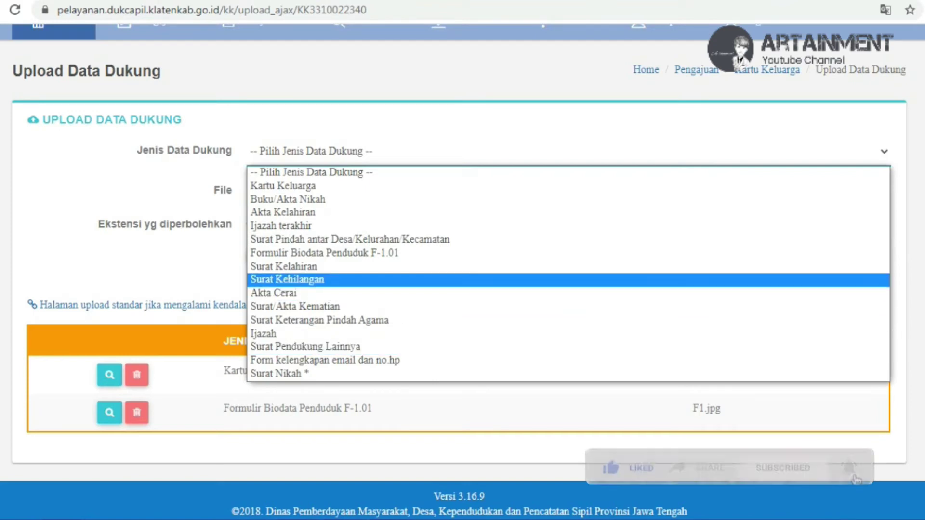
key(Up)
key(Return)
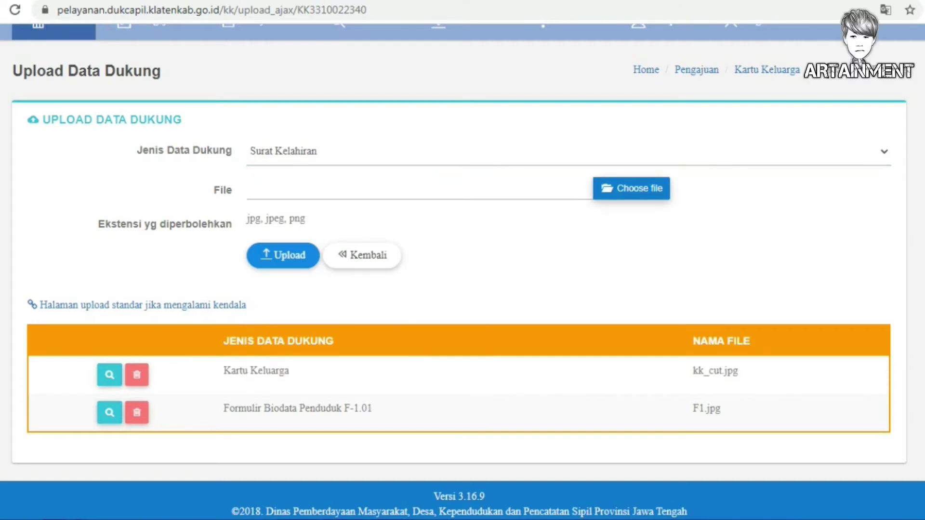
click(631, 189)
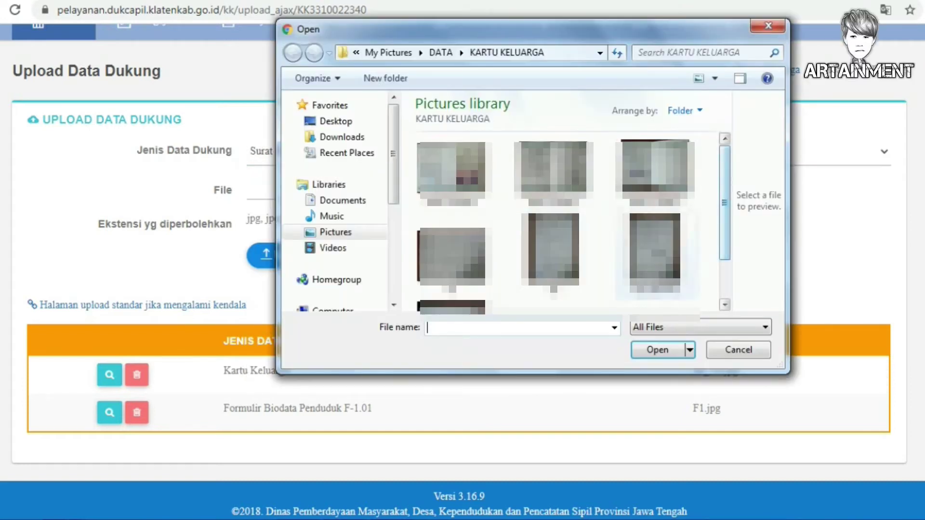
click(655, 253)
click(658, 350)
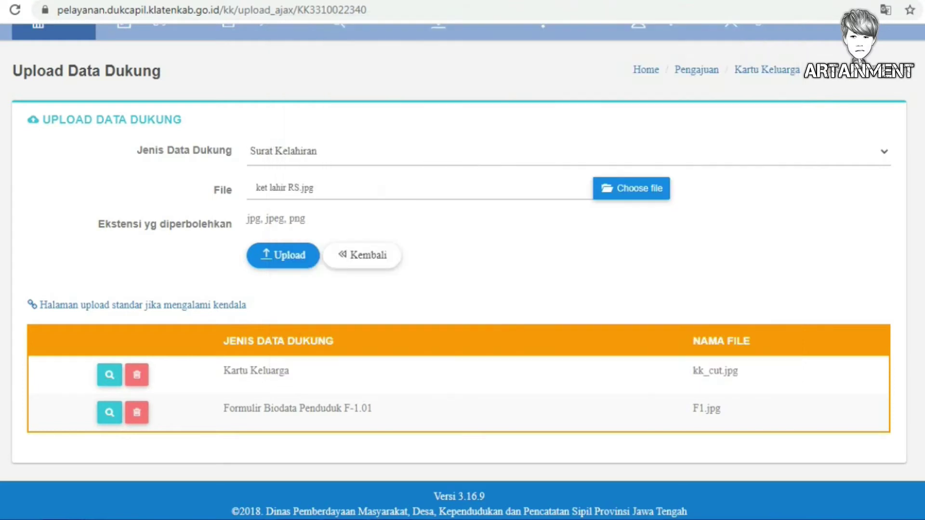
click(282, 255)
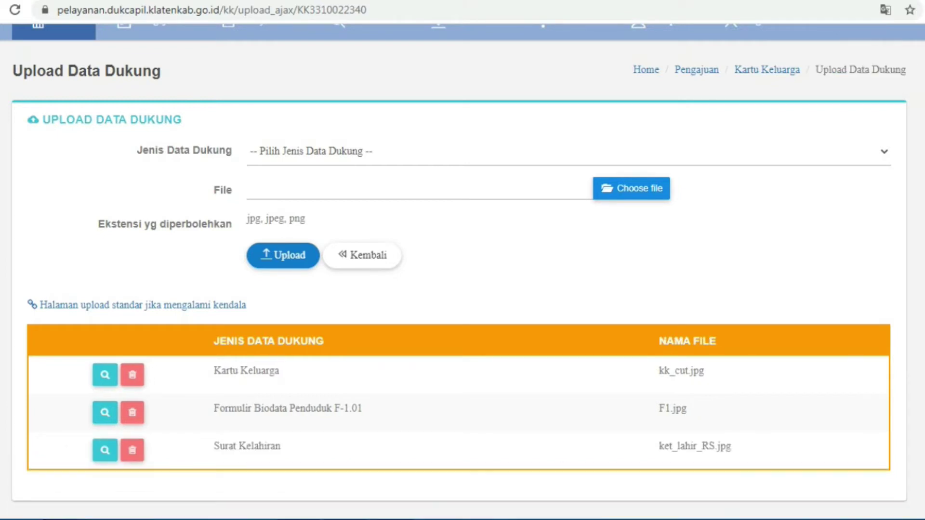
scroll(463, 261, down, 1)
Upload buku nikah 1 as a Buku/Akta Nikah document, working entirely from the keyboard
key(alt+Down)
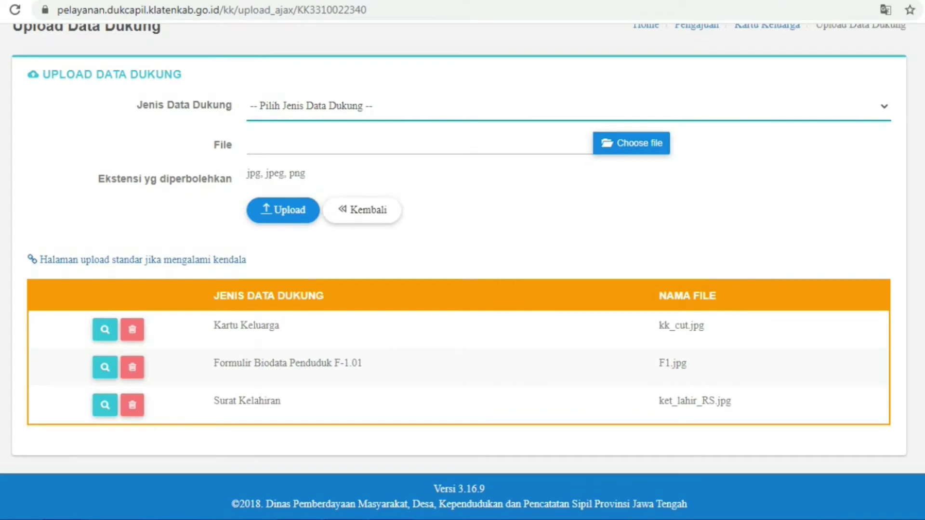
key(alt+Down)
key(Down)
key(Down)
key(Return)
key(Tab)
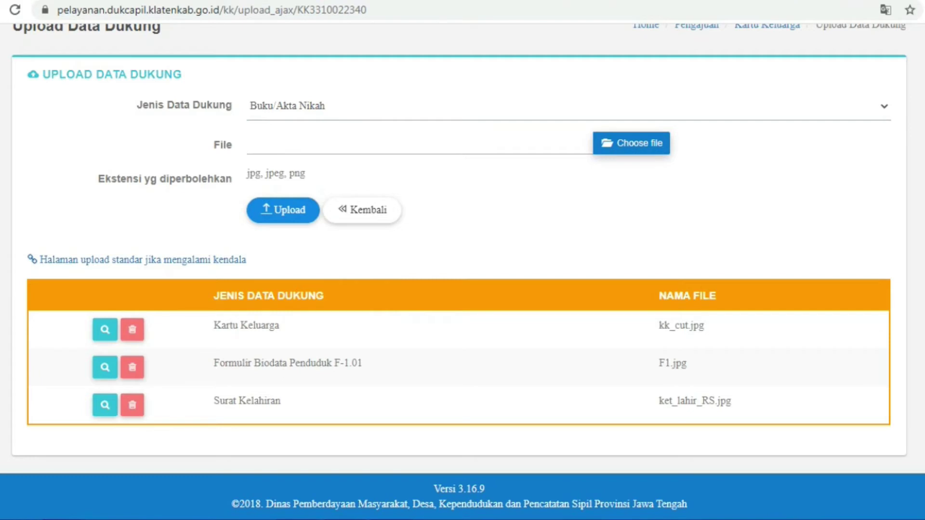
key(Return)
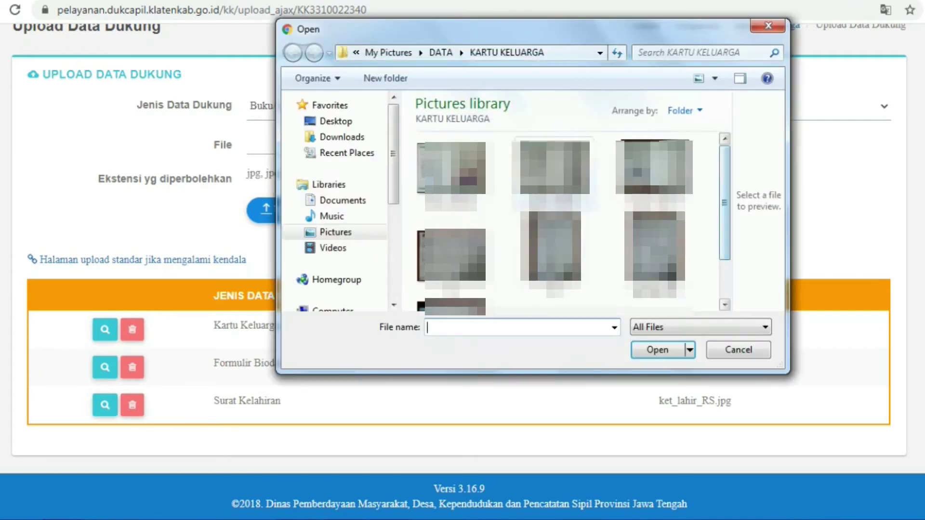
text(buku nikah 1)
key(Return)
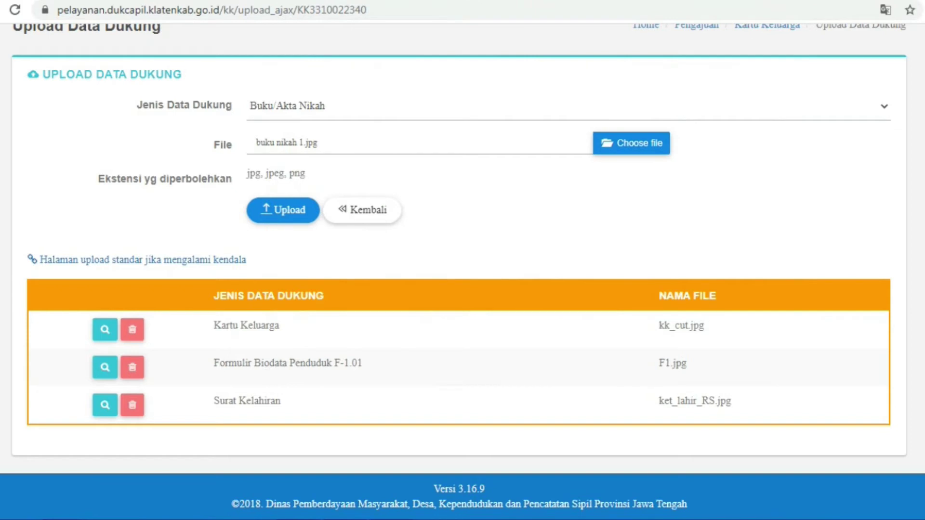
key(Return)
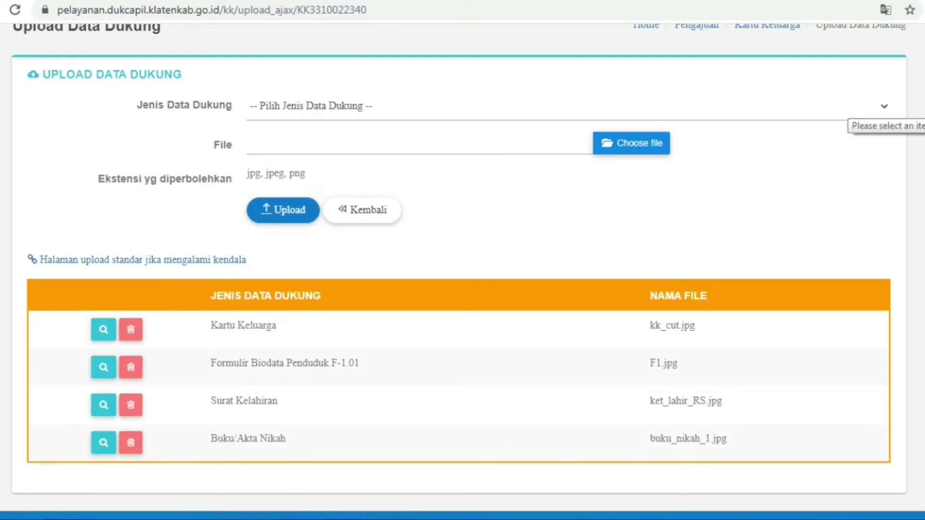
click(848, 107)
Upload buku nikah 2 as a second Buku/Akta Nikah document
click(848, 152)
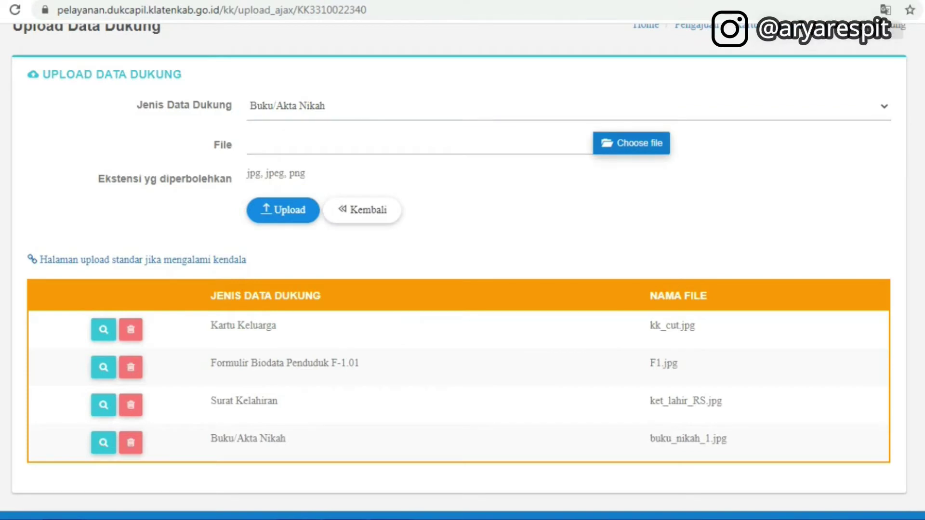
double_click(554, 171)
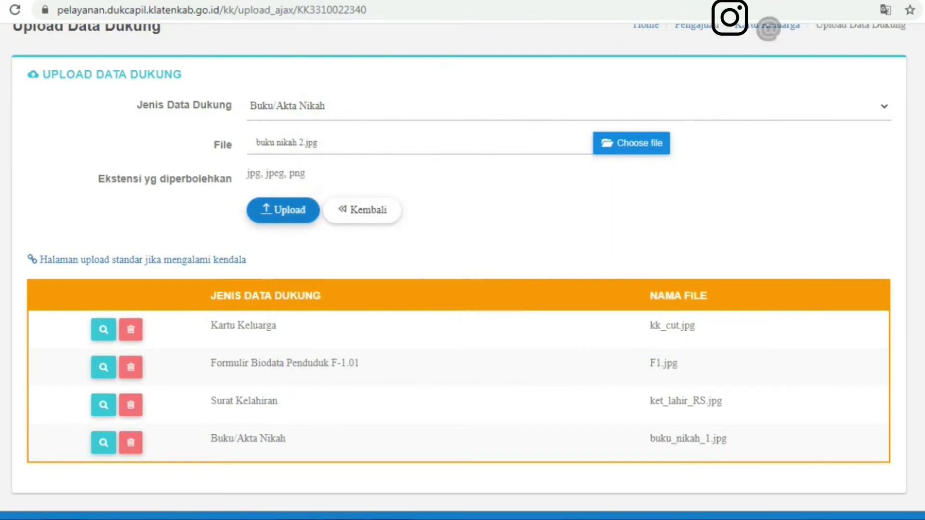
click(264, 213)
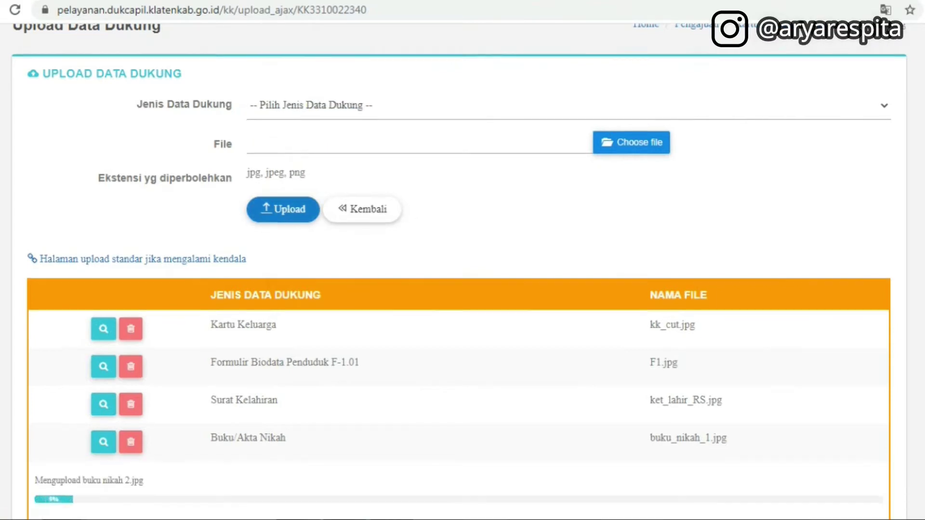
scroll(463, 260, down, 2)
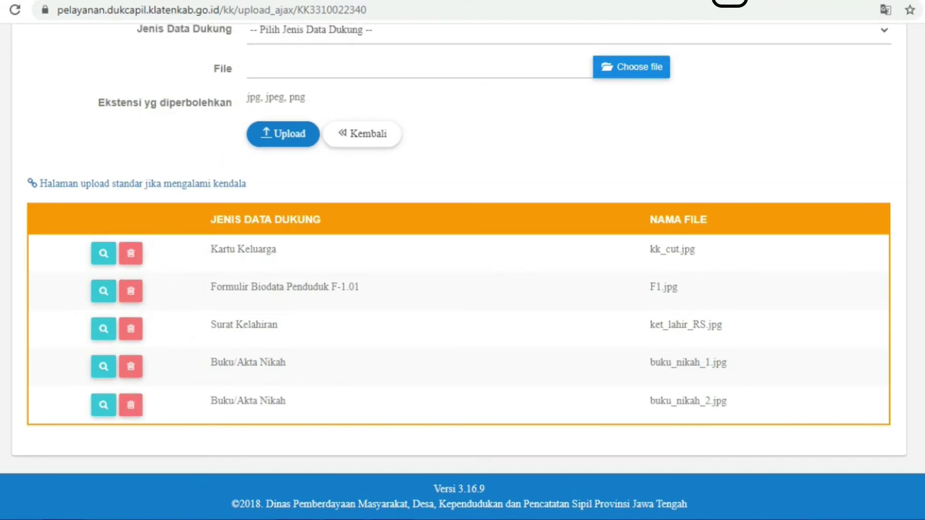
Upload buku nikah 3 under Buku/Akta Nikah and check the refreshed six-file table
scroll(464, 269, up, 2)
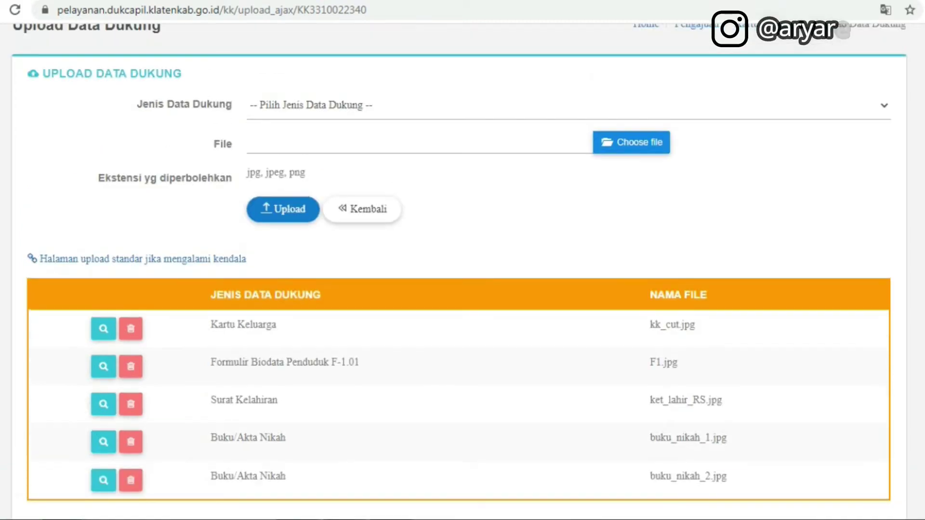
click(568, 105)
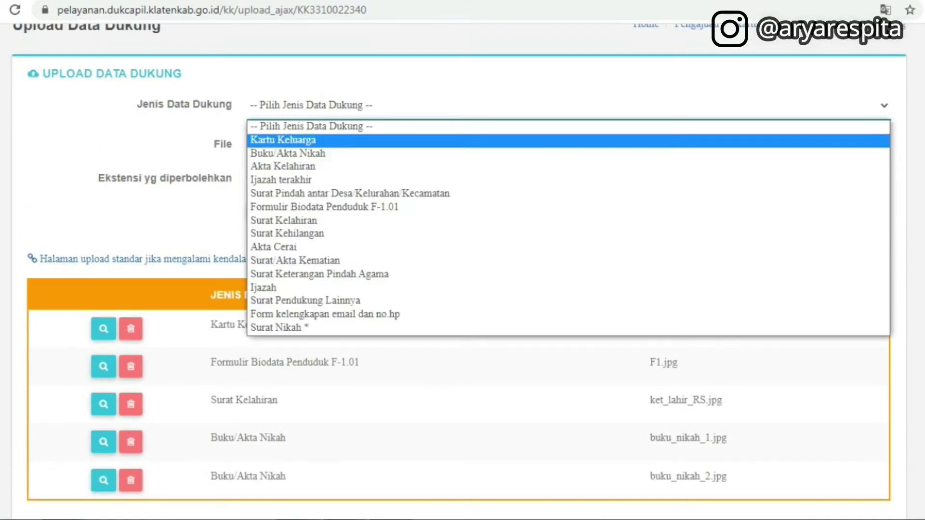
click(290, 153)
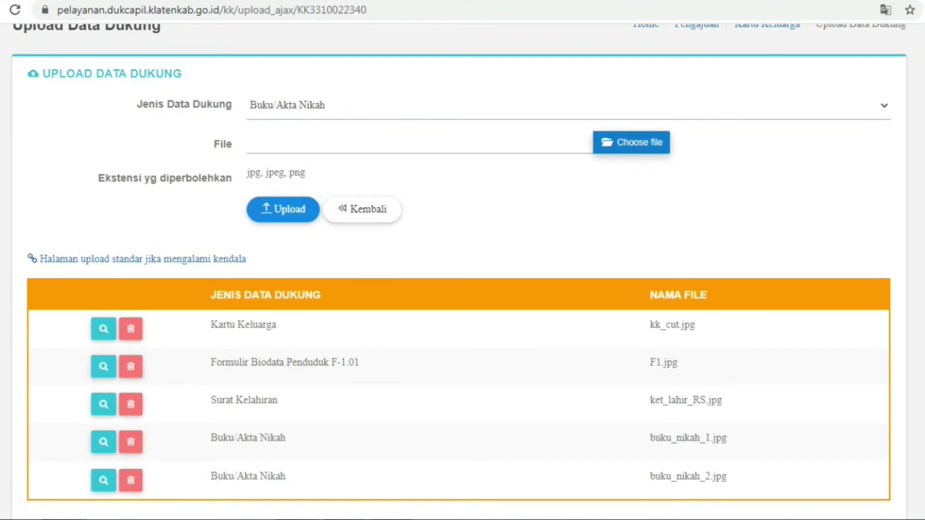
click(632, 142)
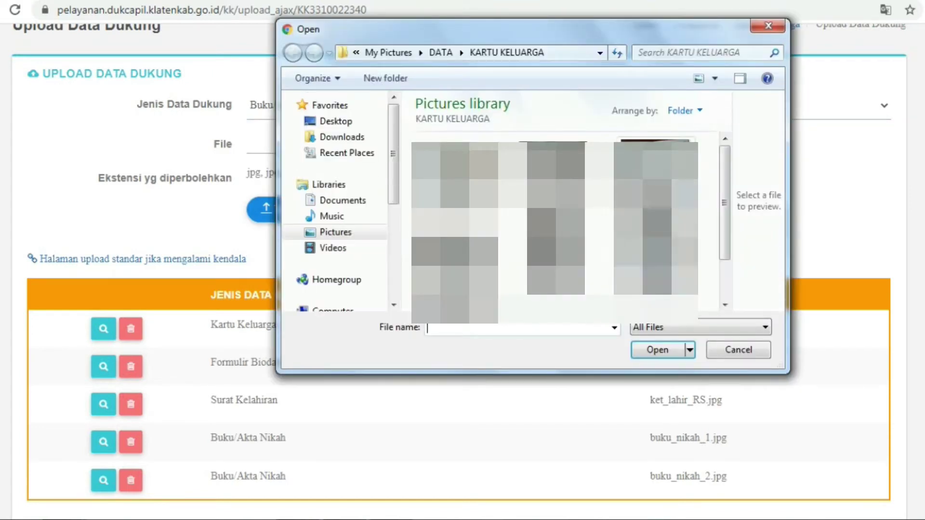
click(655, 218)
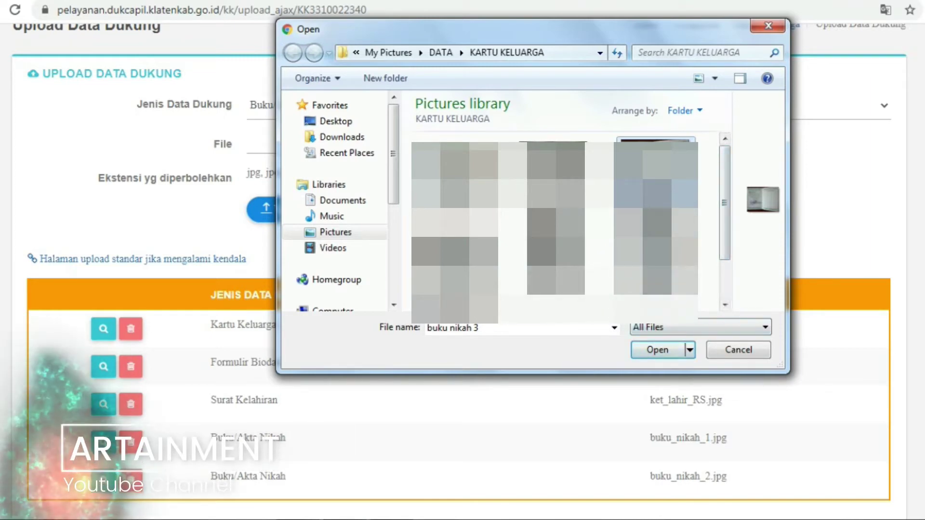
key(Return)
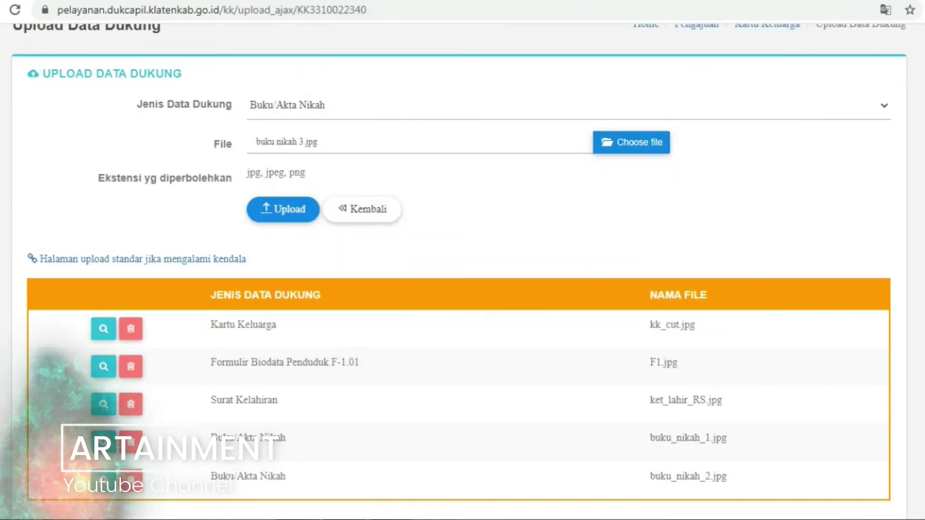
click(261, 208)
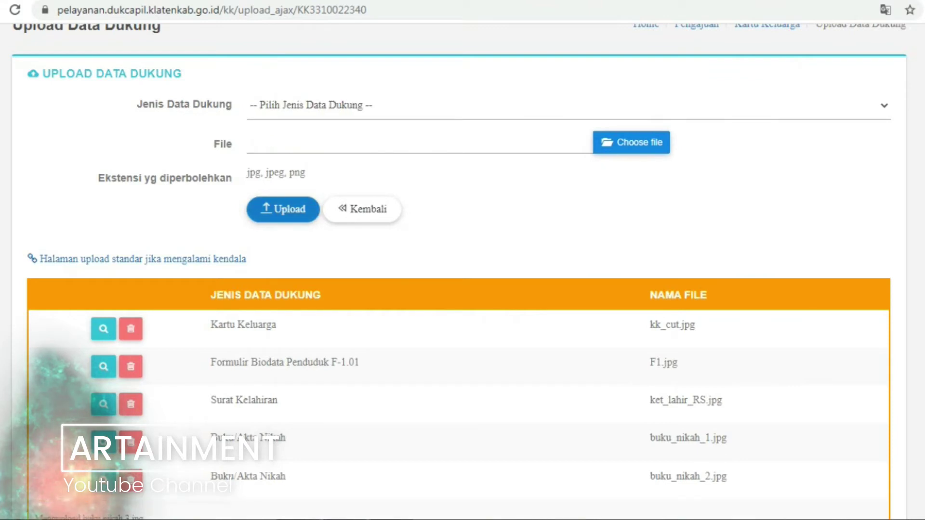
scroll(463, 260, down, 3)
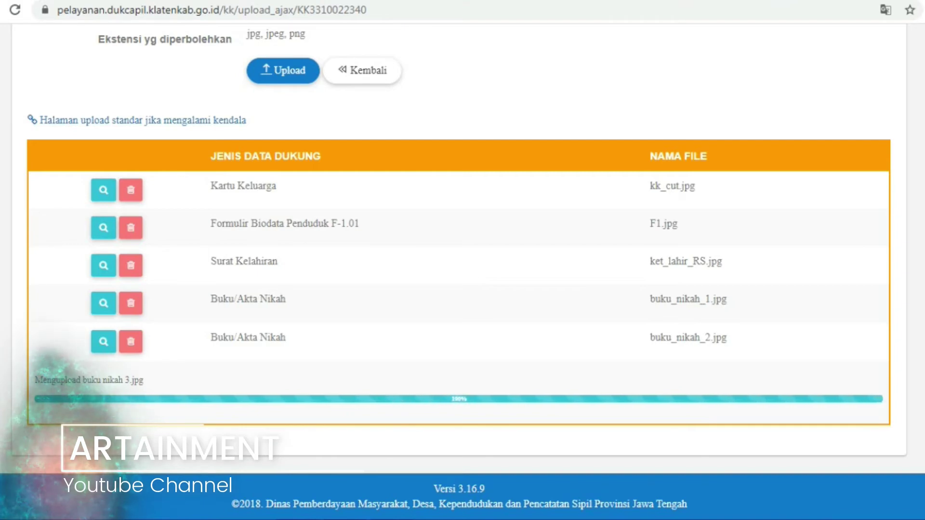
scroll(463, 260, up, 2)
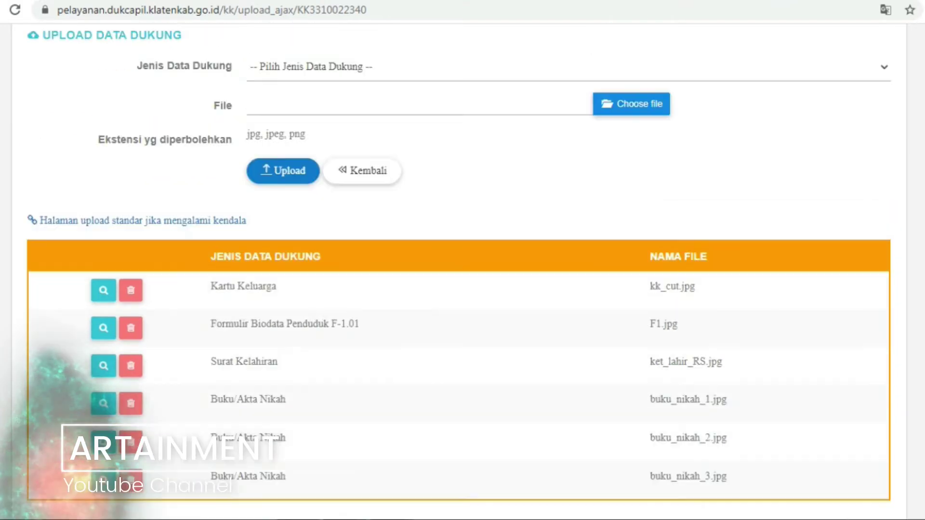
scroll(463, 260, down, 2)
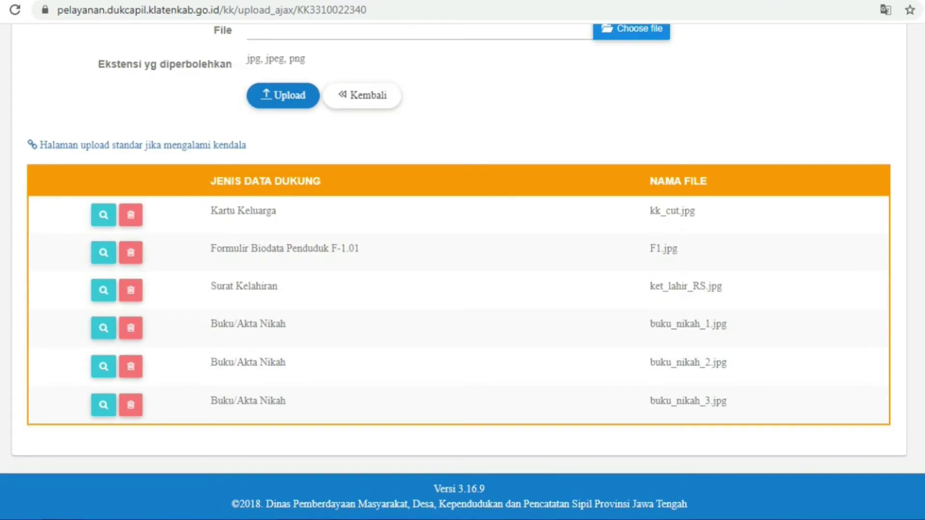
scroll(463, 261, up, 2)
scroll(462, 261, down, 2)
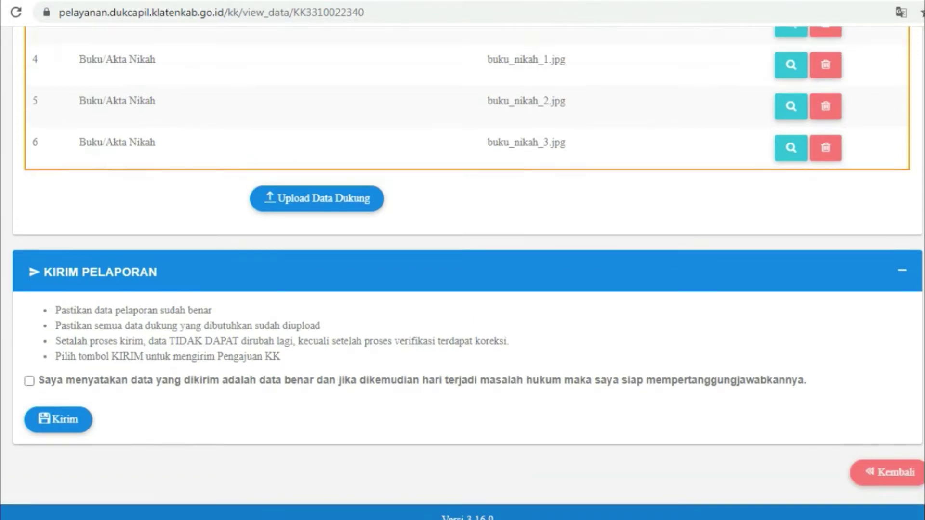
Use the Kembali button to head back to Detail Pengajuan Kartu Keluarga
scroll(463, 270, up, 5)
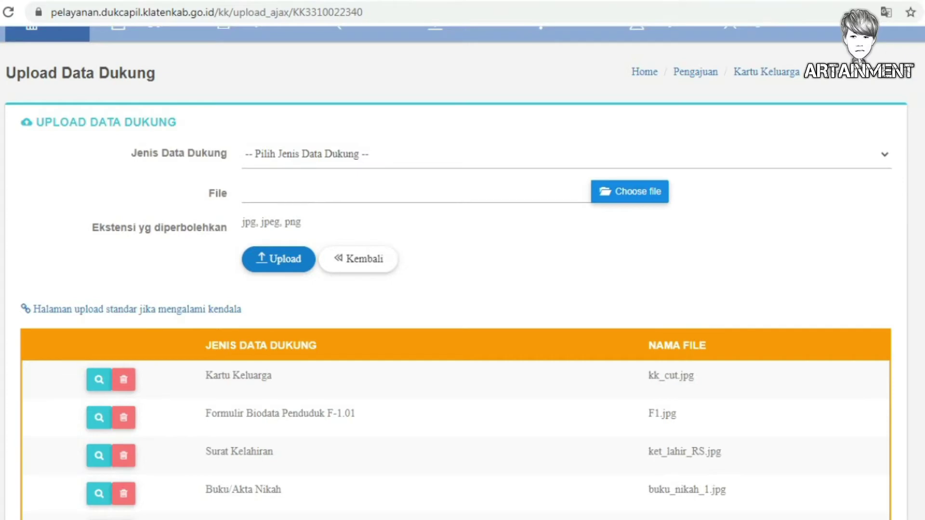
click(358, 260)
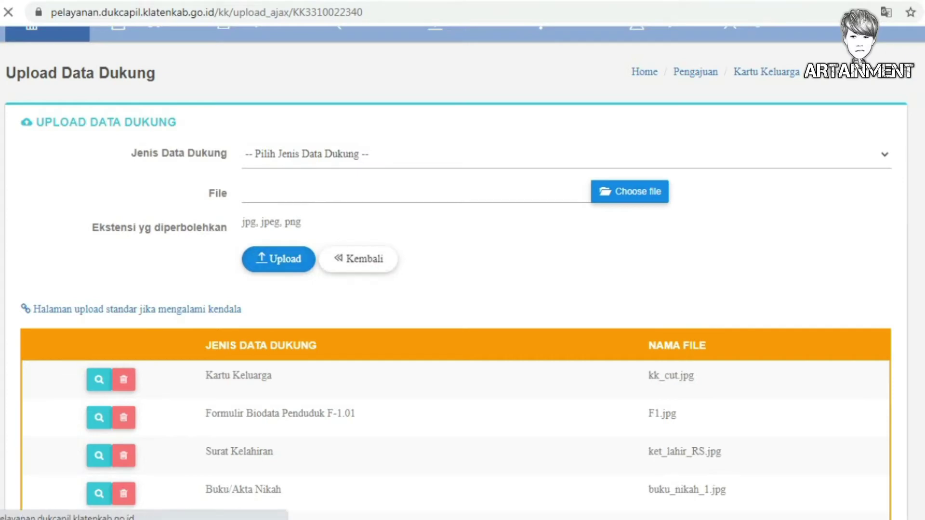
Tick the declaration that the data is true and send the Kartu Keluarga application with Kirim
scroll(463, 261, down, 10)
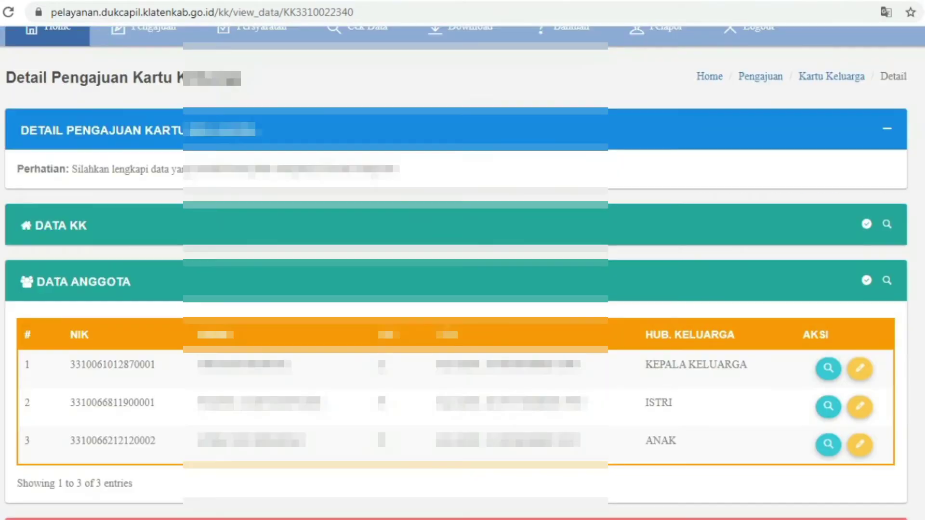
scroll(463, 261, up, 3)
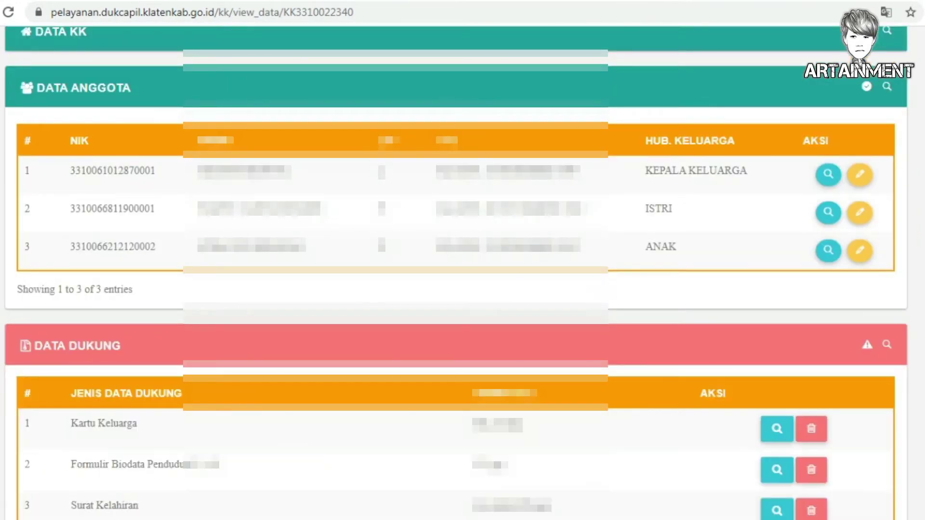
scroll(463, 261, down, 8)
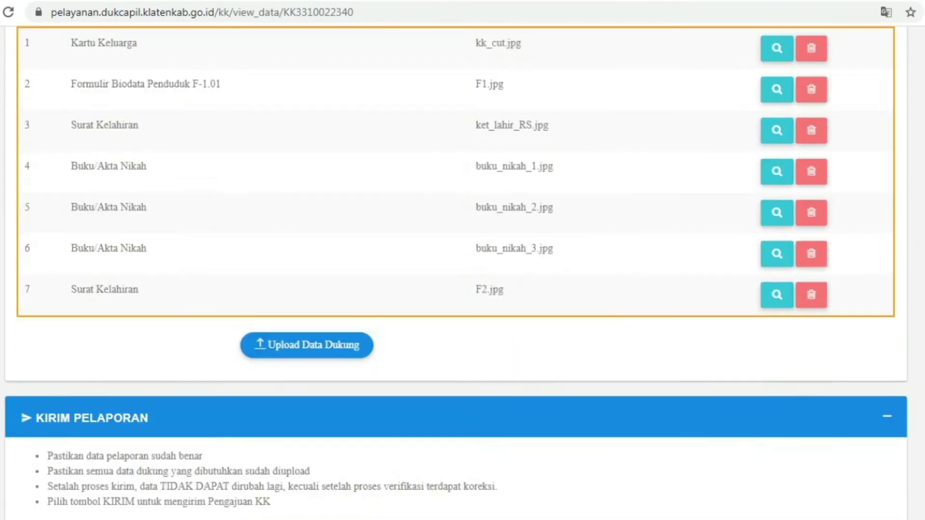
scroll(462, 260, up, 2)
scroll(463, 261, down, 2)
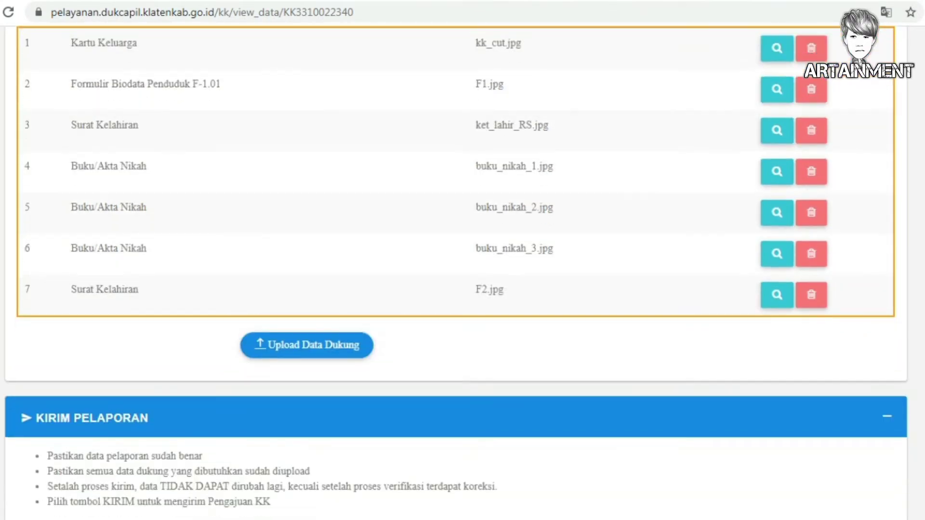
scroll(463, 260, down, 4)
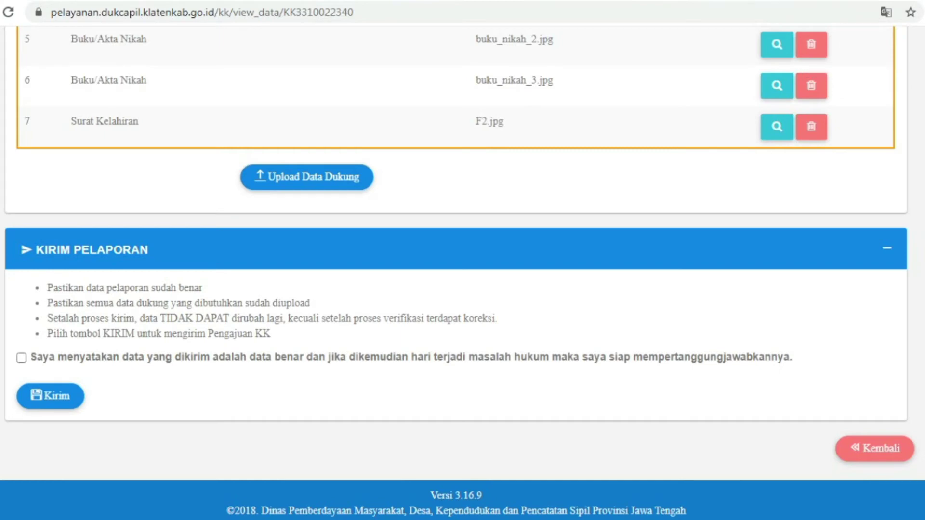
click(21, 358)
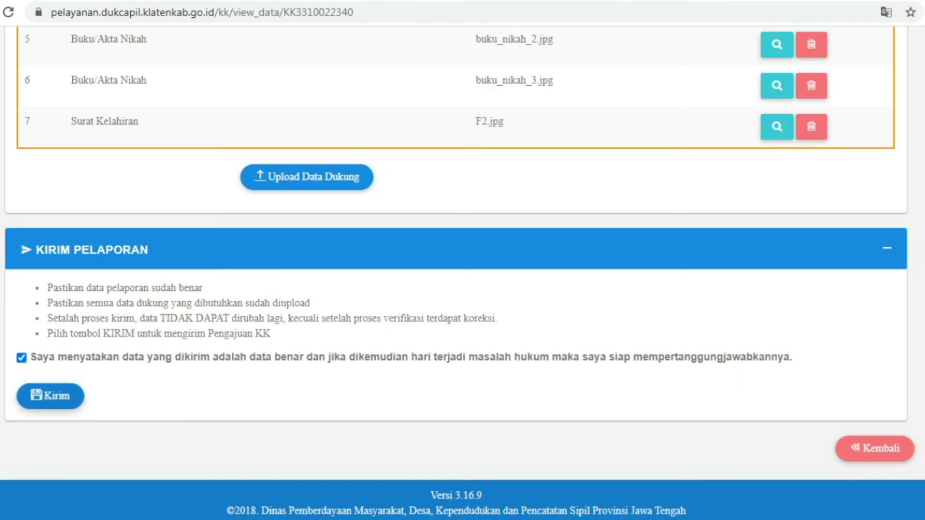
click(50, 396)
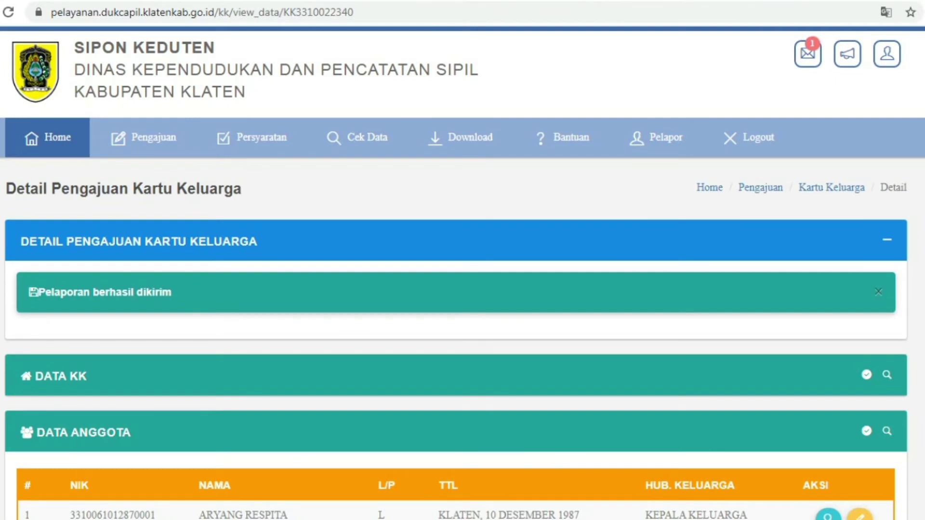
Expand the Data Dukung panel to review the submitted supporting documents
scroll(463, 289, down, 3)
scroll(463, 289, down, 3)
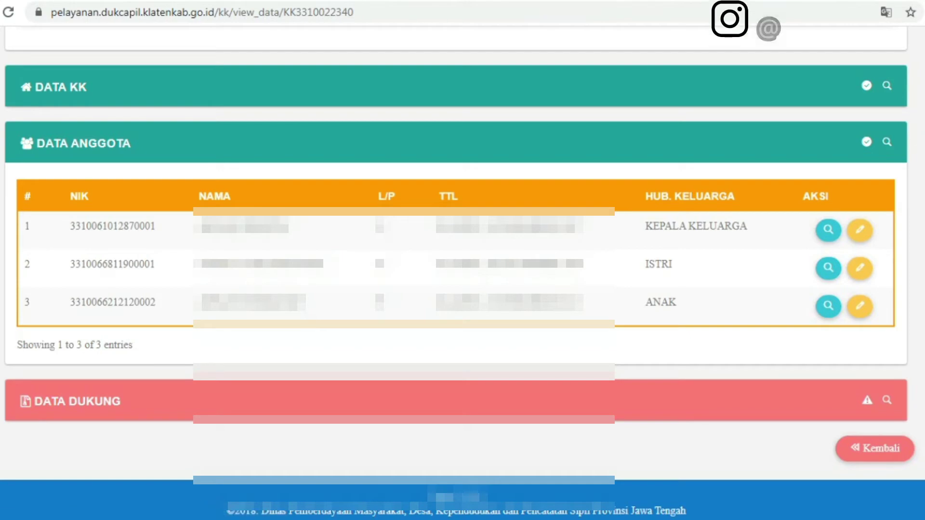
click(77, 401)
scroll(463, 269, down, 5)
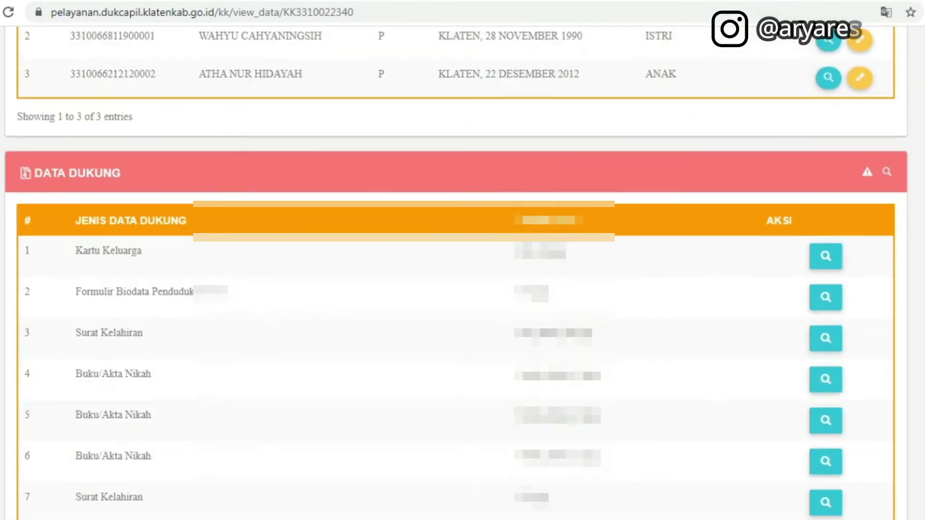
scroll(462, 270, up, 10)
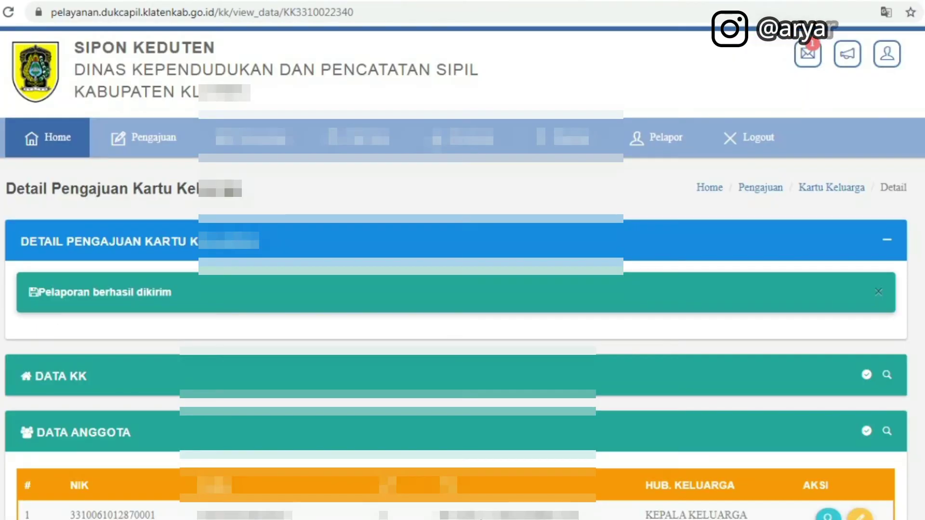
Scroll down the SIPON KEDUTEN home page through its notifications and service menu
scroll(463, 269, down, 6)
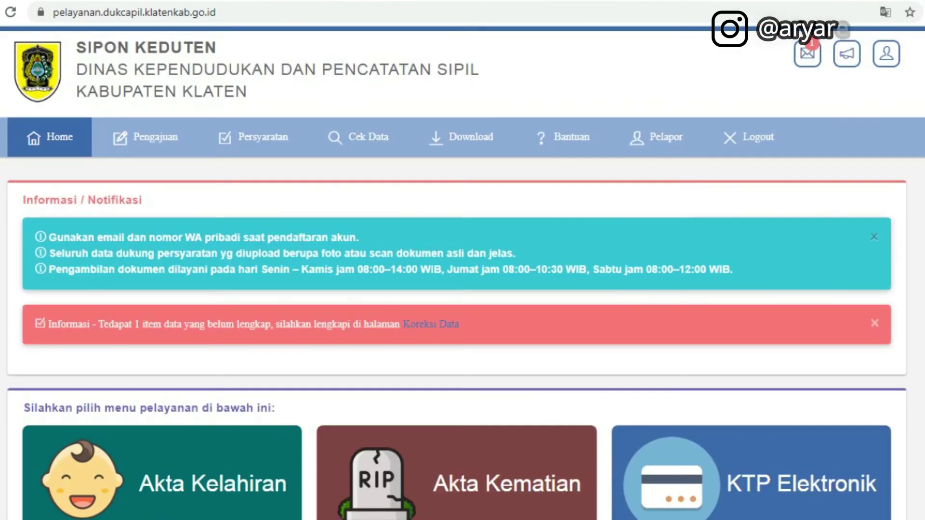
scroll(463, 290, down, 1)
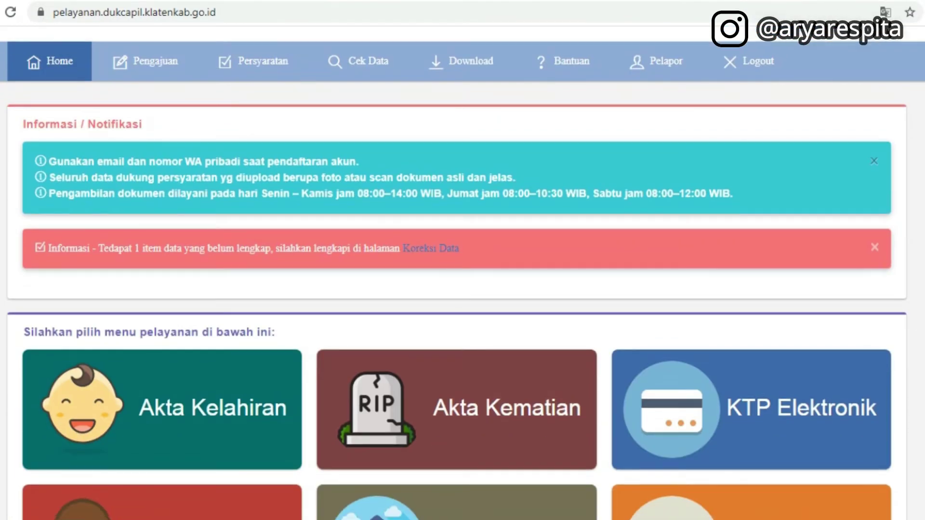
scroll(463, 289, up, 1)
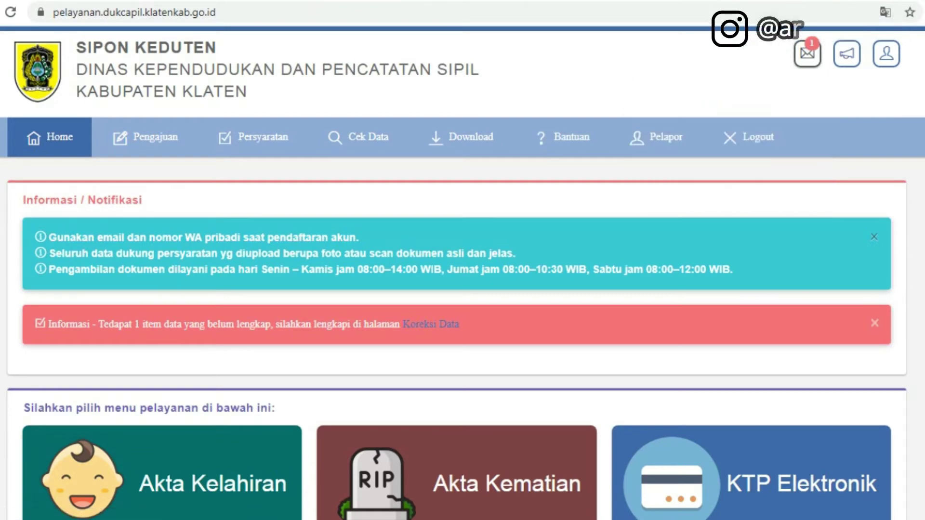
scroll(463, 270, down, 2)
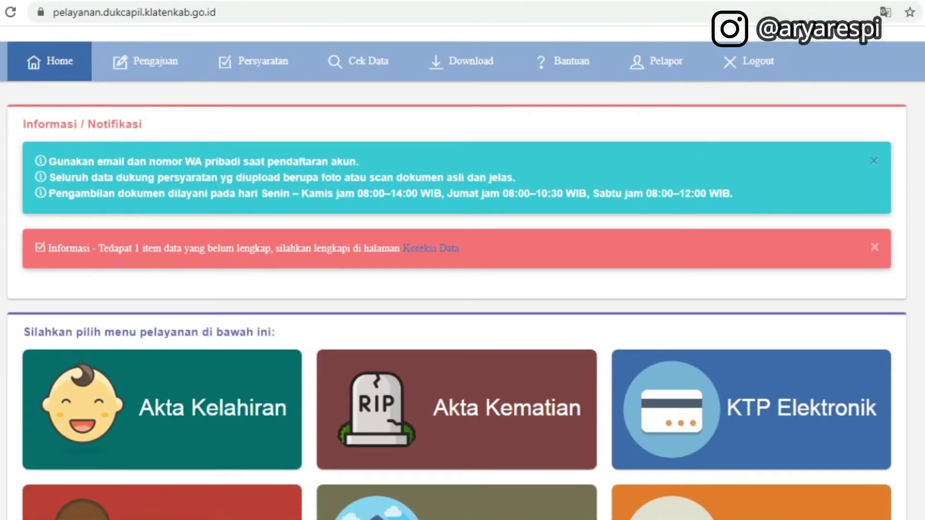
scroll(463, 269, up, 2)
scroll(463, 270, down, 1)
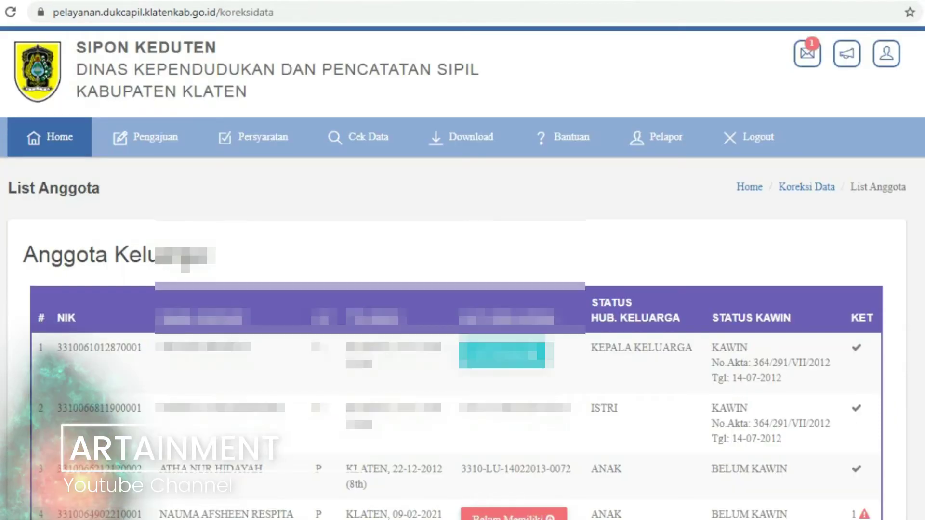
Highlight the fourth family member's name in the Anggota Keluarga table, then reload the correction page
scroll(463, 260, down, 3)
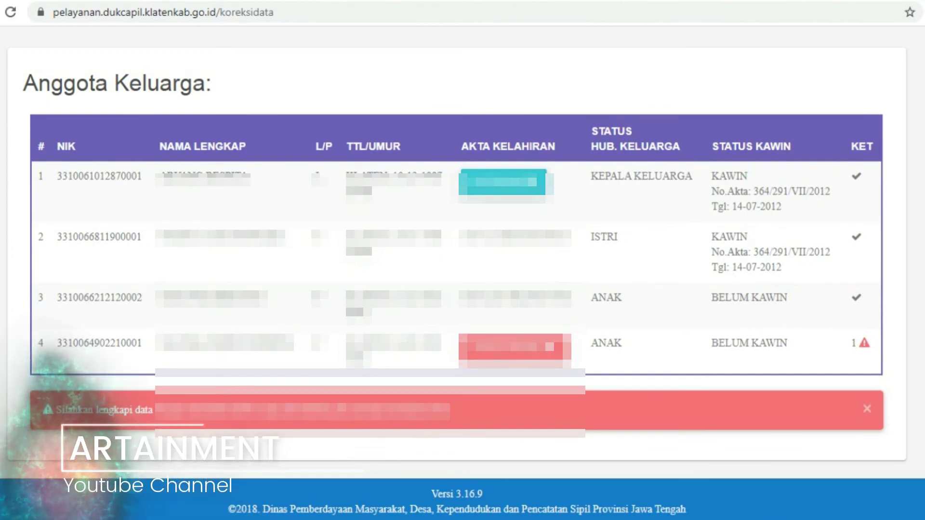
drag(164, 344, 294, 344)
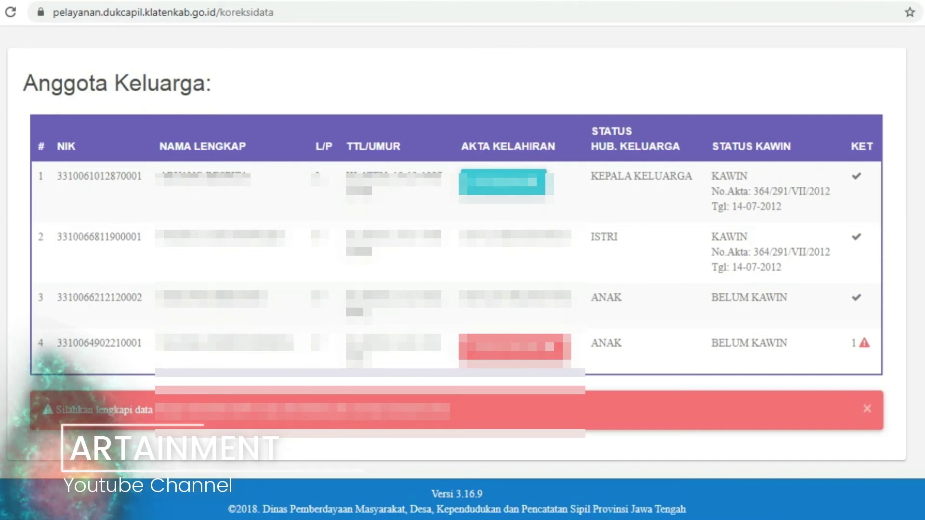
mouse_move(865, 344)
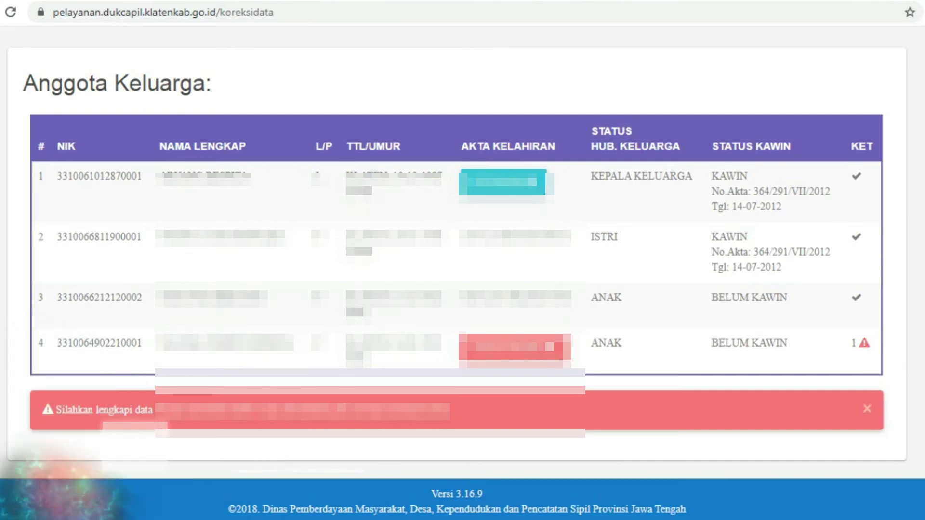
key(F5)
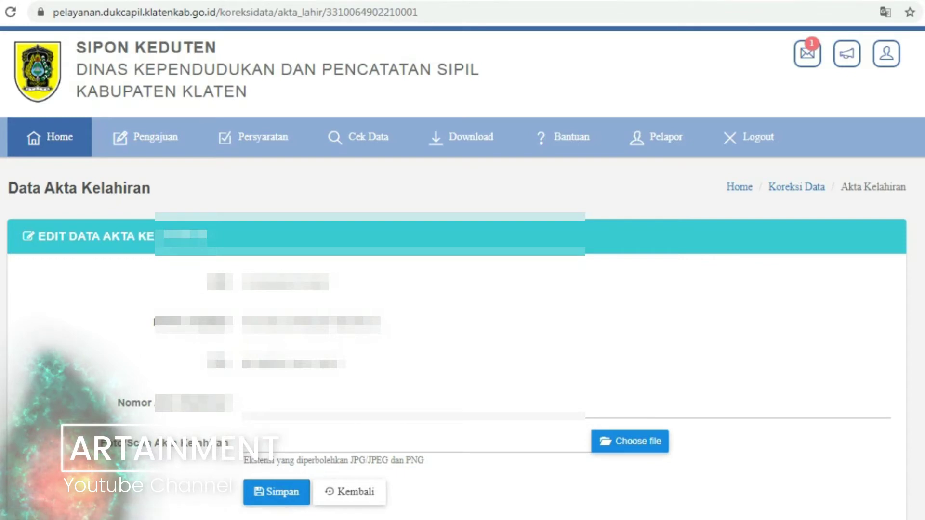
Enter the child's birth certificate number in the Data Akta Kelahiran edit form
scroll(463, 260, down, 2)
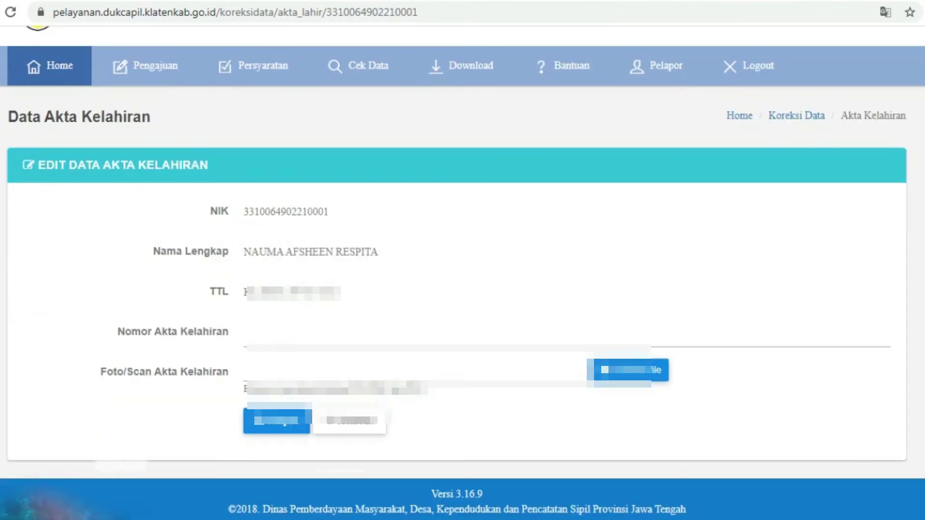
click(245, 333)
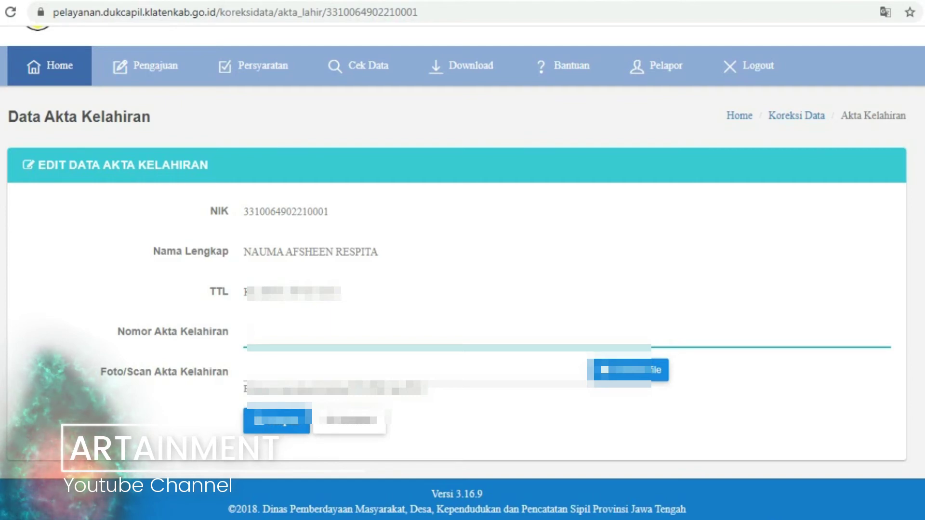
click(244, 332)
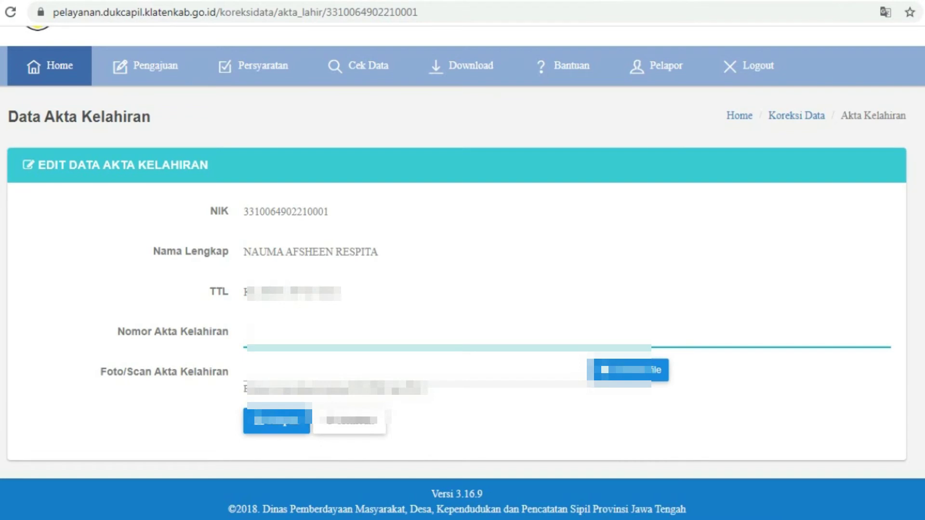
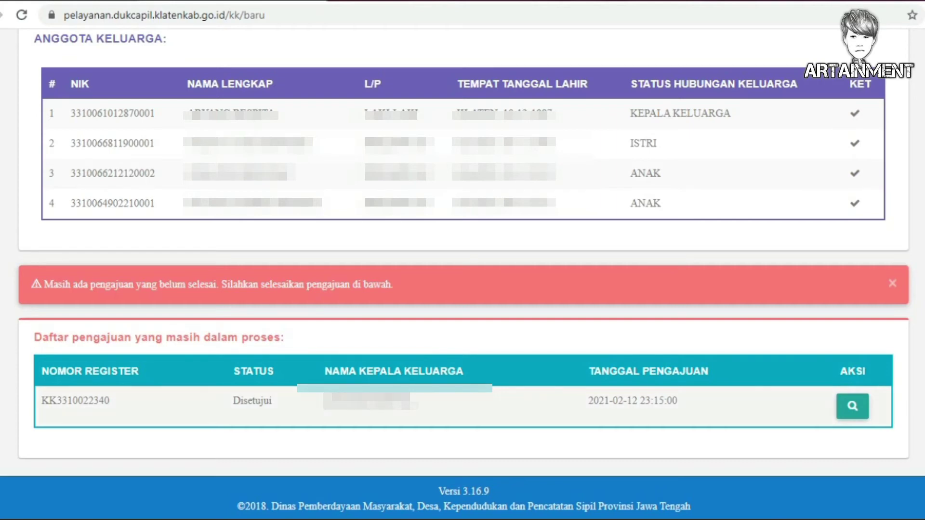
Open the approved application's detail view from the AKSI magnifier and scroll through it
click(853, 407)
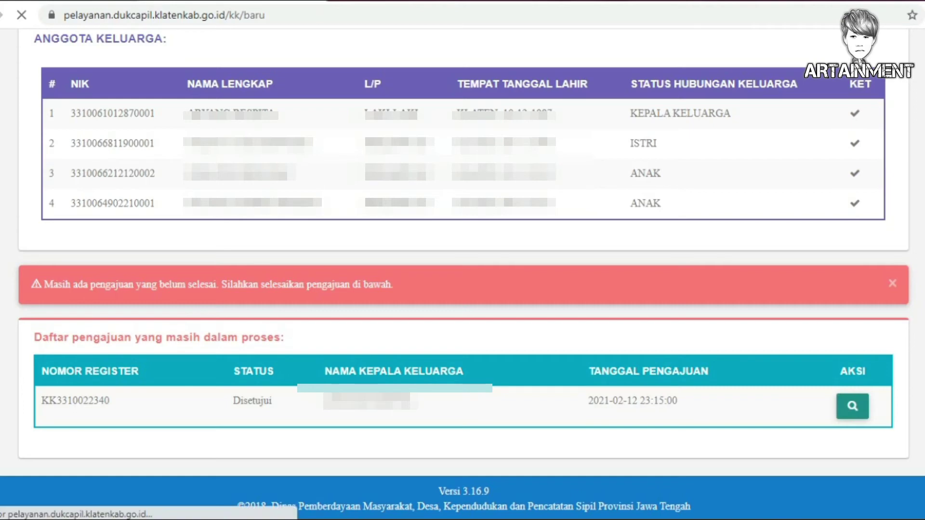
scroll(463, 289, down, 5)
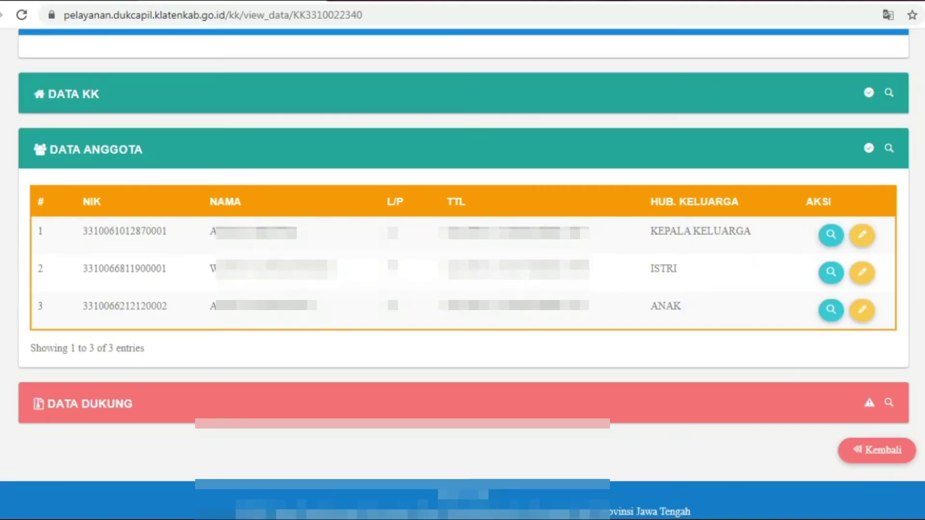
scroll(463, 289, up, 5)
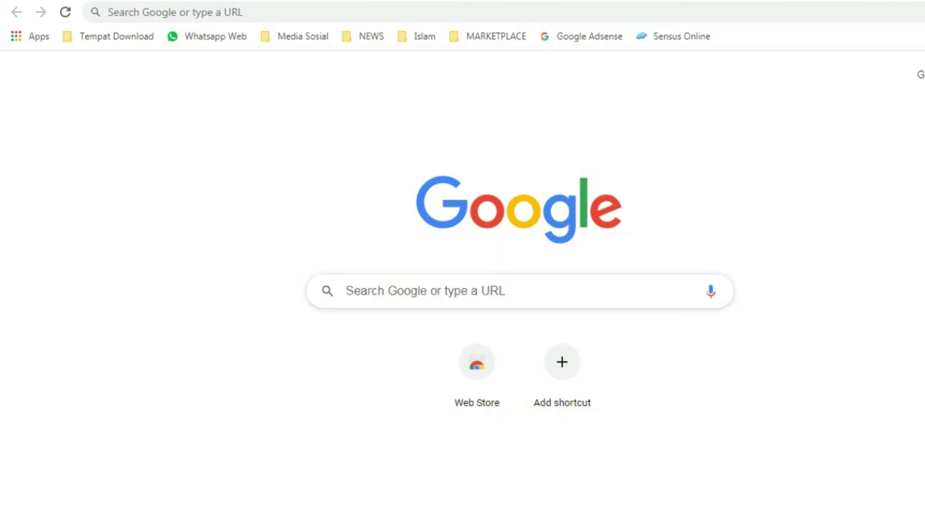
Search Google for 'siponkeduten' and open the 'sipon keduten - Kabupaten Klaten' result
click(434, 291)
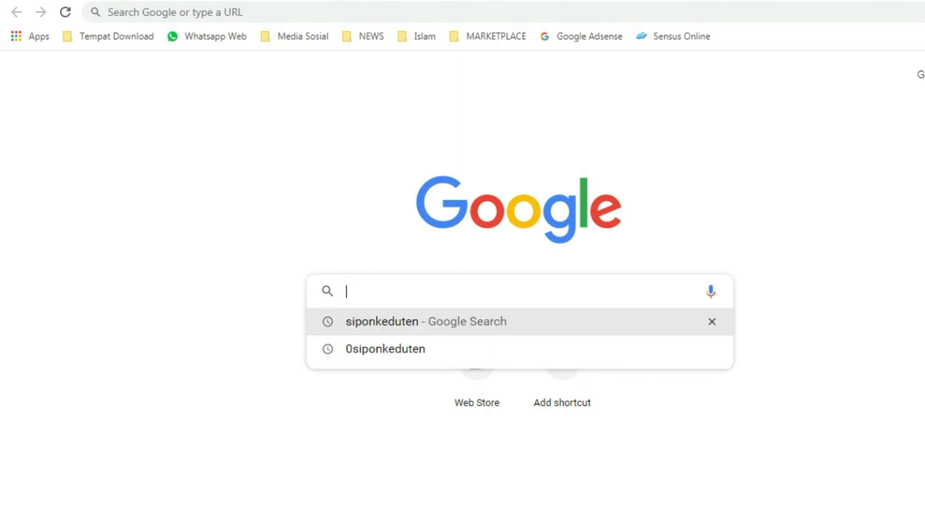
key(Escape)
click(346, 292)
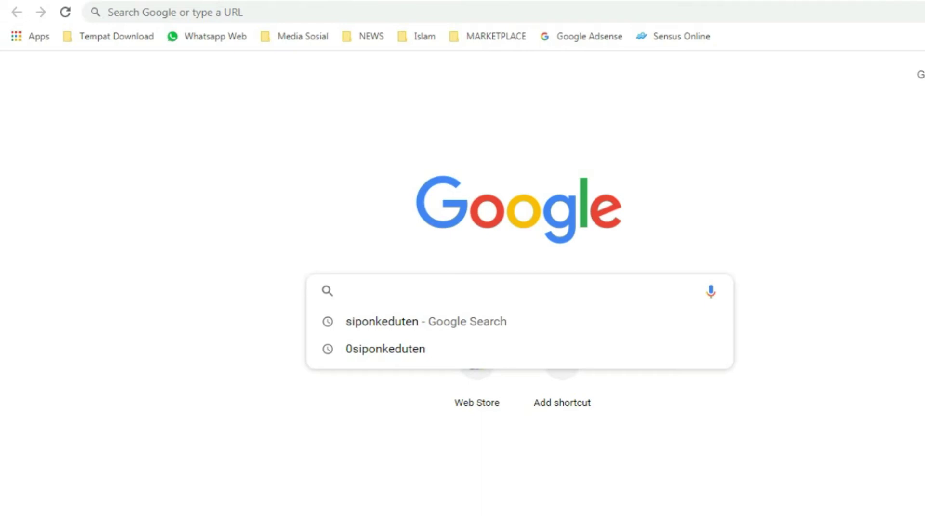
text(siponkedu)
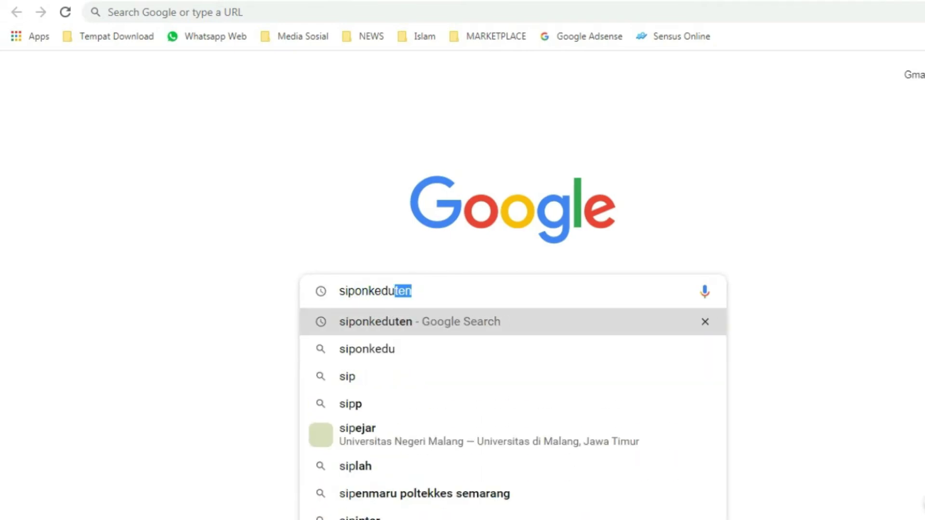
text(ten)
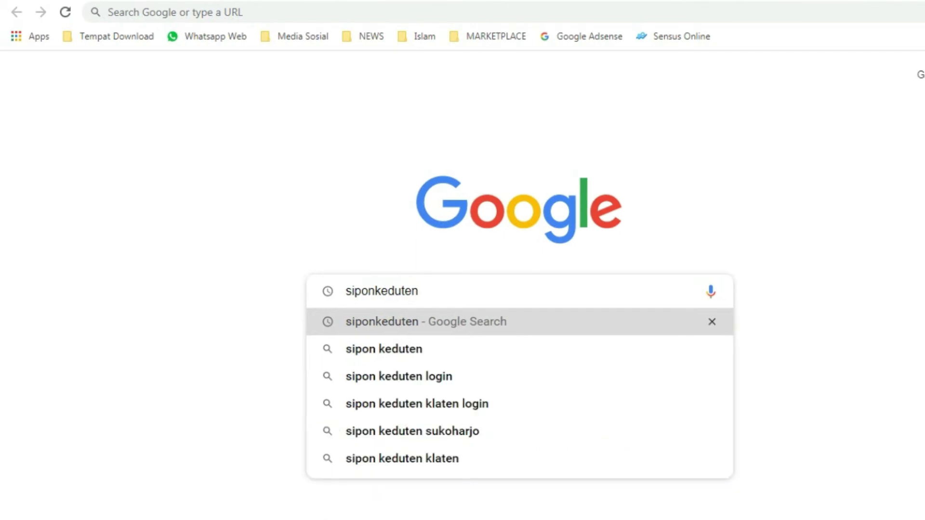
key(Return)
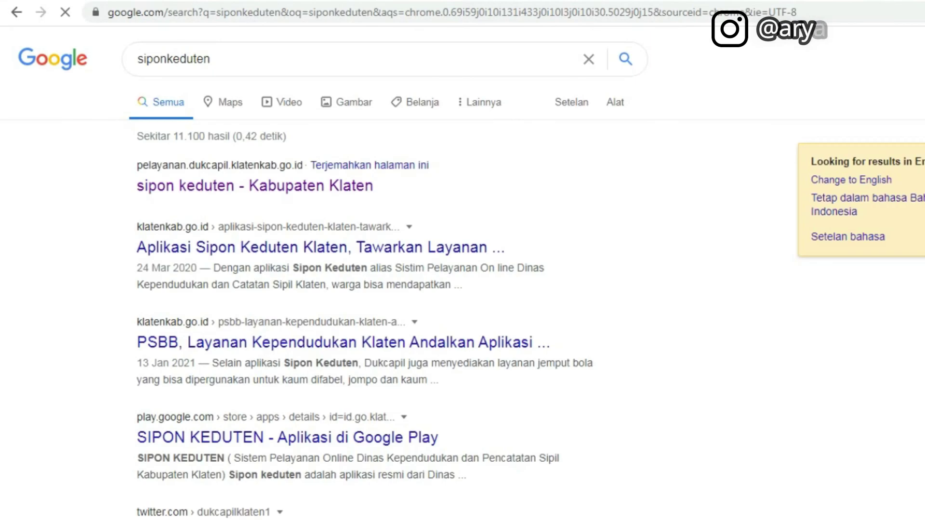
click(248, 186)
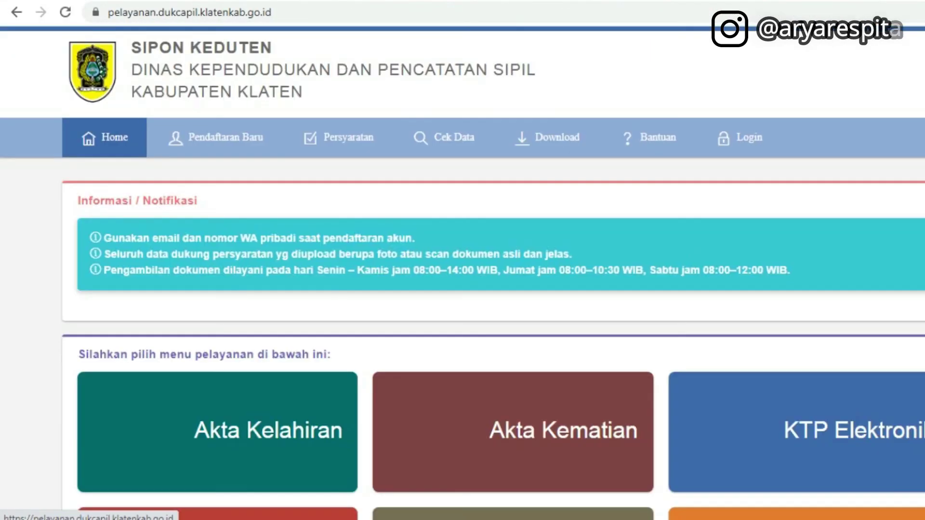
Log in to SIPON KEDUTEN as the reporter with the NIK and account password
scroll(463, 290, down, 5)
scroll(463, 290, up, 5)
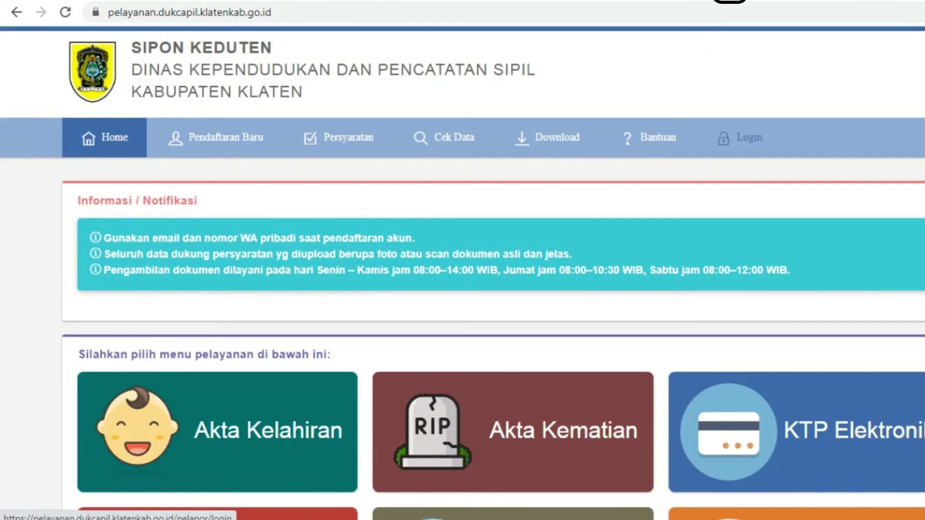
click(743, 138)
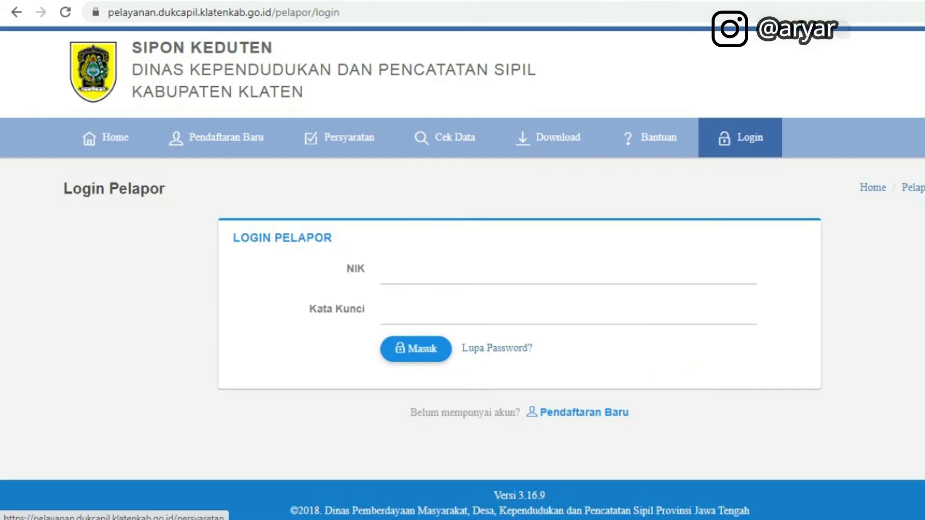
click(385, 311)
text(*******)
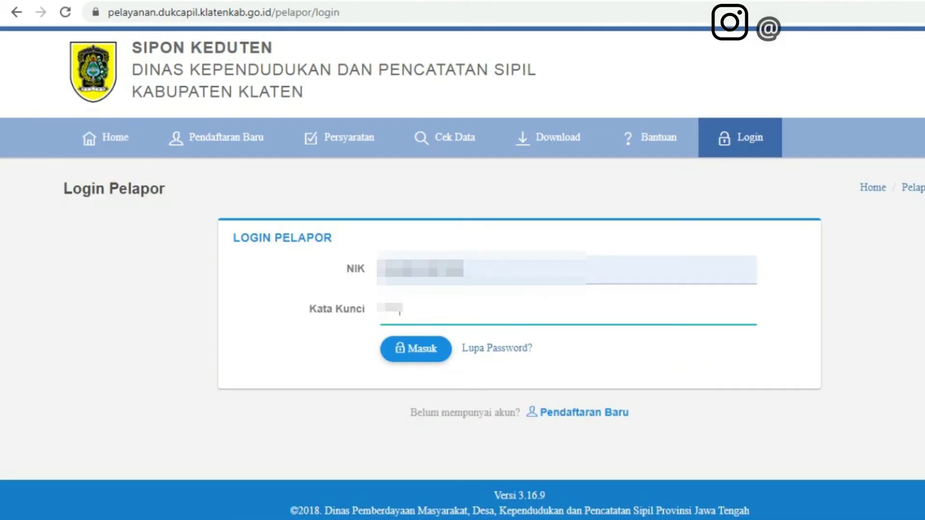
key(Return)
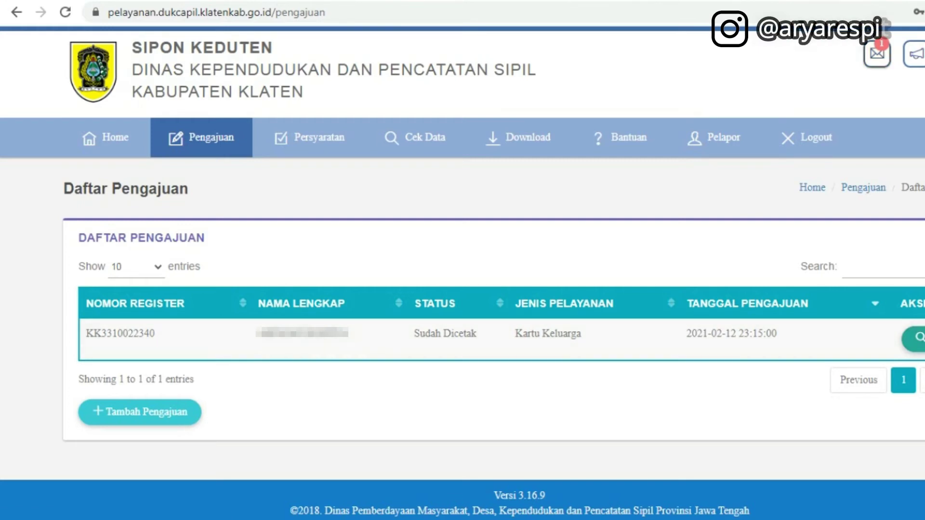
Check the envelope progress notifications and keep the Daftar Pengajuan list at 10 entries
click(877, 54)
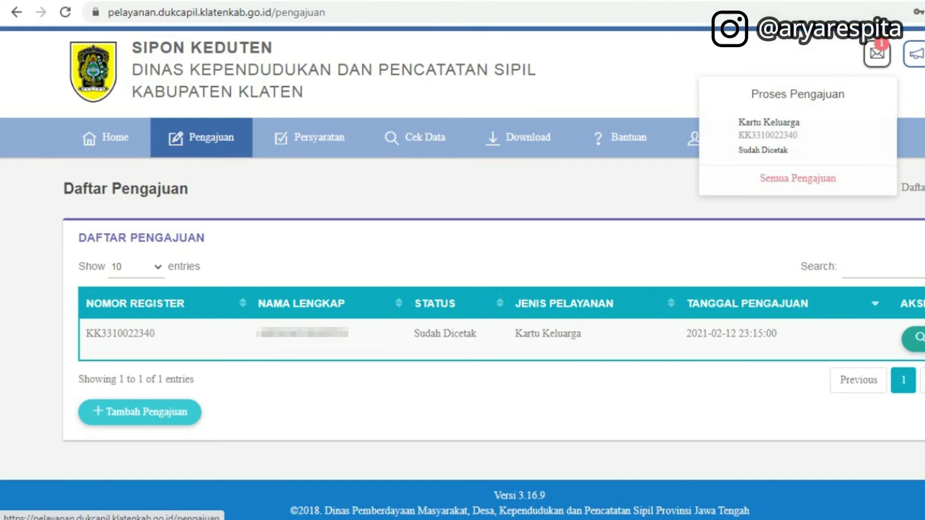
key(Escape)
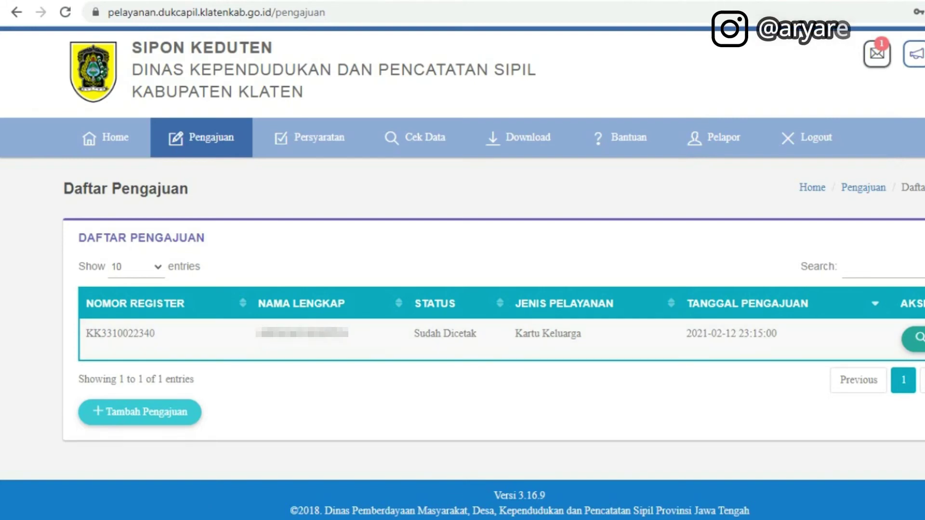
click(136, 267)
click(121, 283)
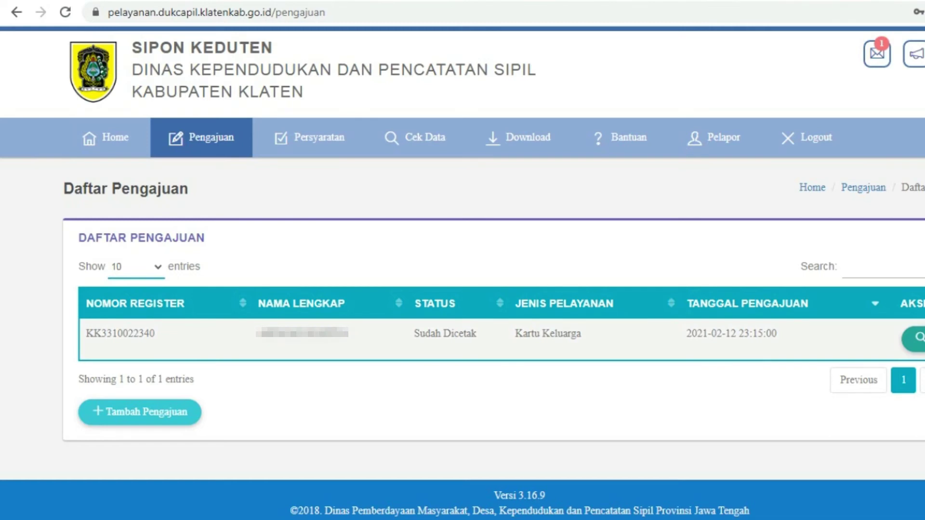
drag(514, 334, 582, 333)
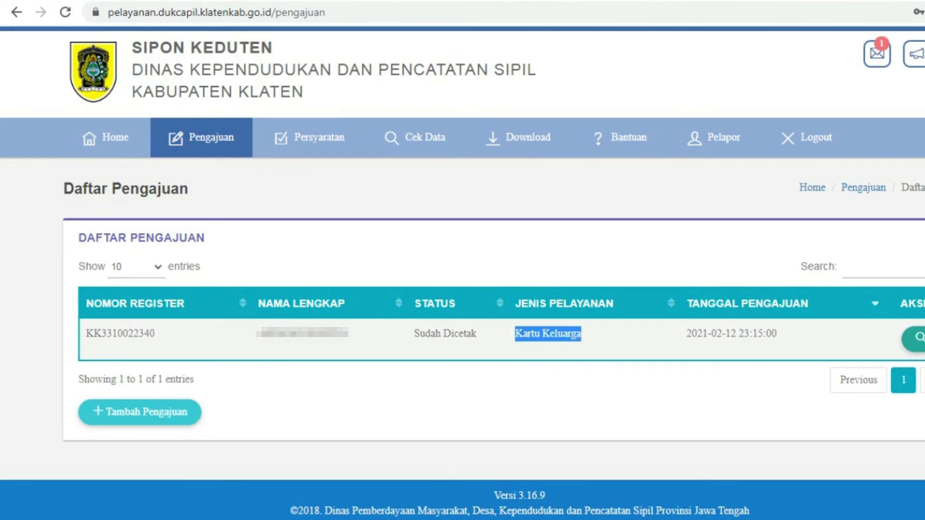
click(582, 333)
drag(686, 334, 777, 333)
click(777, 333)
key(F5)
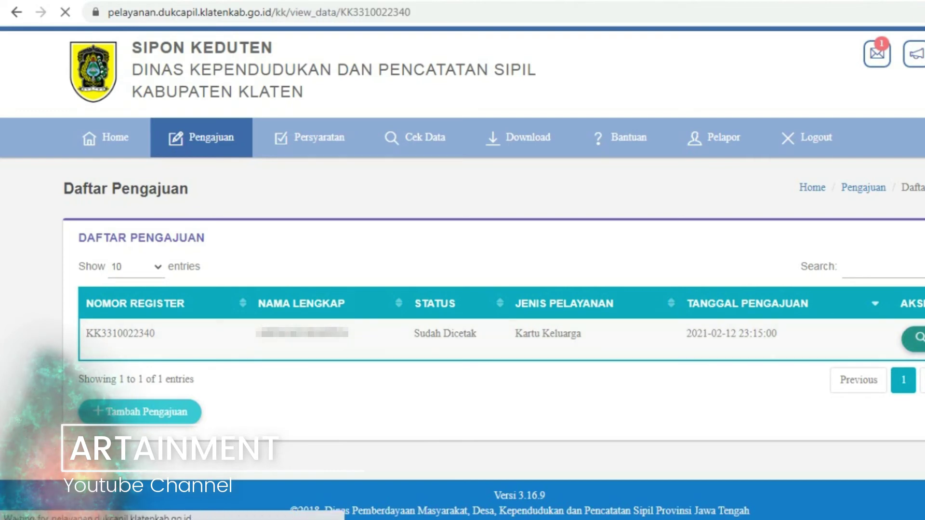
Highlight the self-print notice, then scroll past the seven supporting files to Cetak Mandiri's A4 80 gram requirement
scroll(482, 270, down, 8)
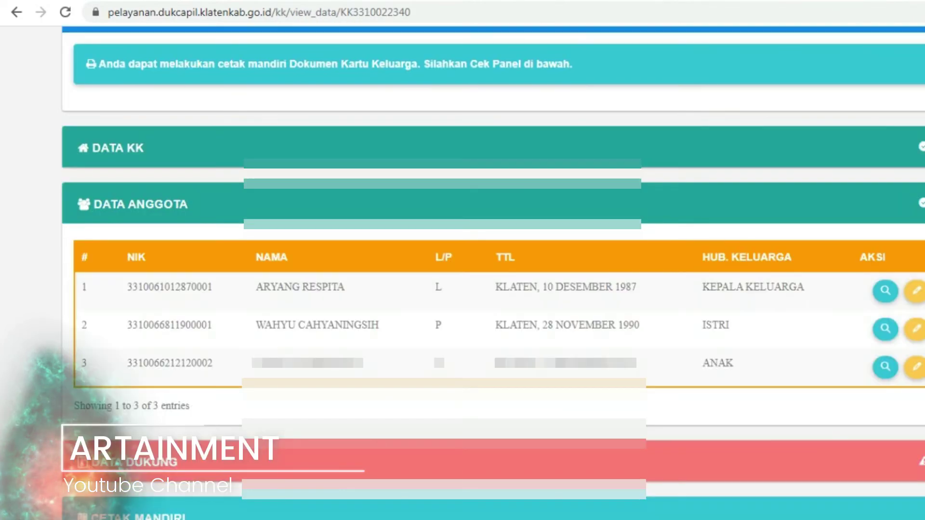
scroll(483, 269, up, 6)
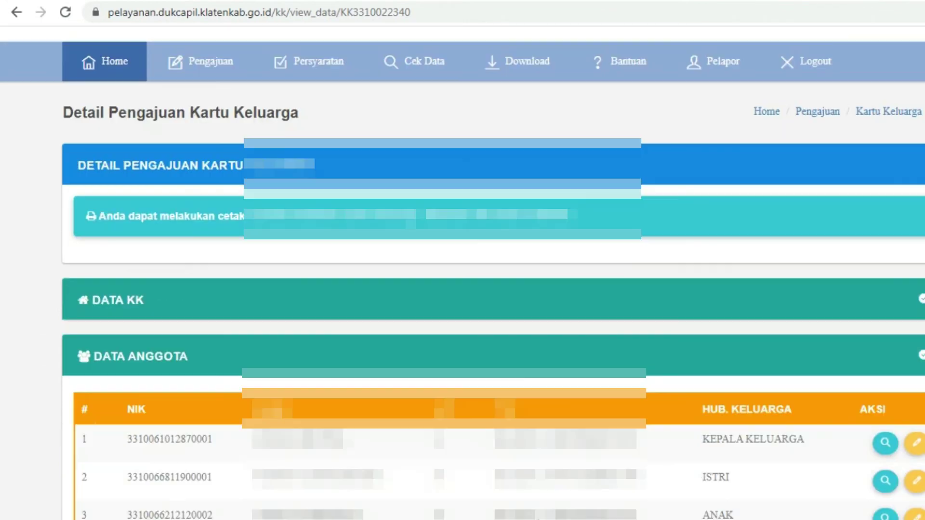
drag(99, 217, 569, 216)
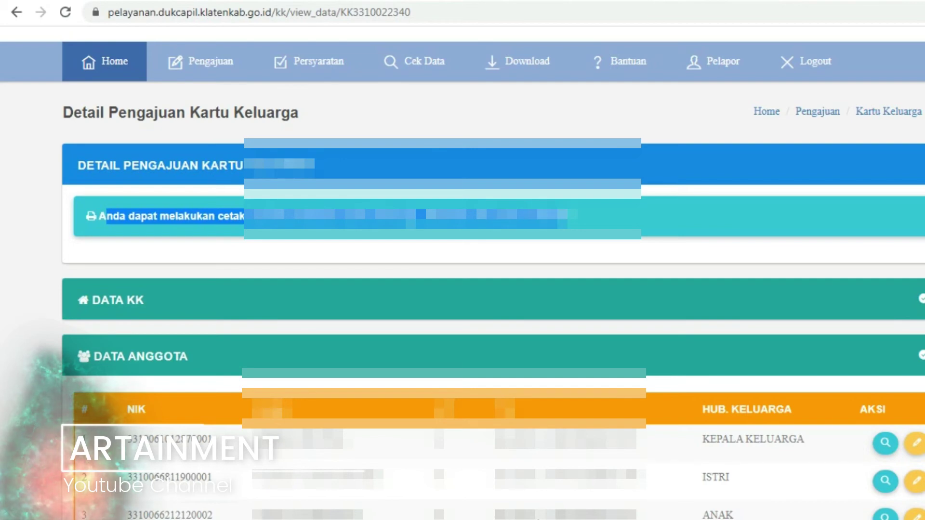
click(568, 216)
scroll(463, 260, down, 2)
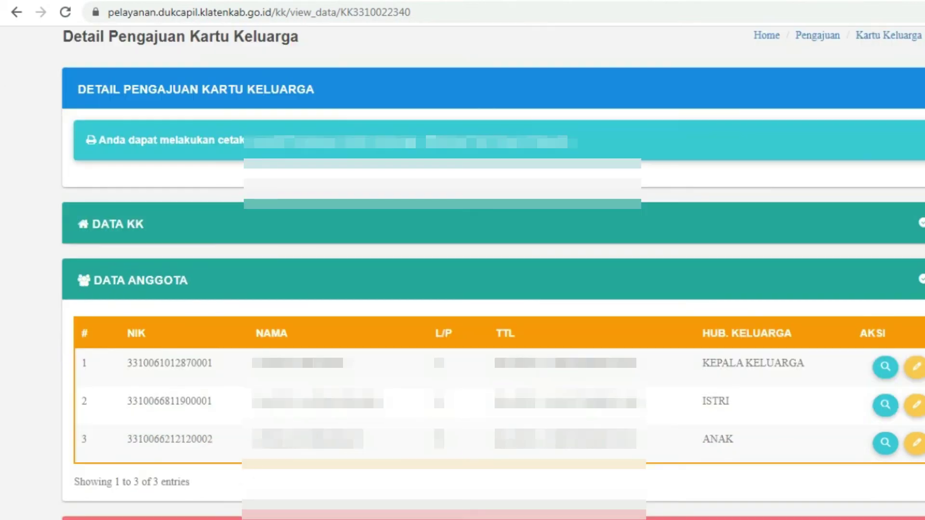
scroll(462, 261, down, 7)
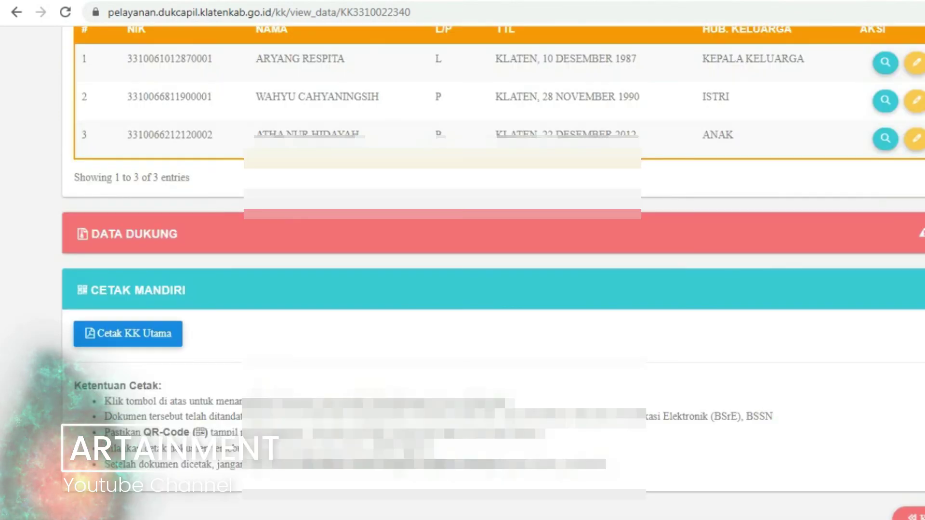
scroll(463, 260, down, 3)
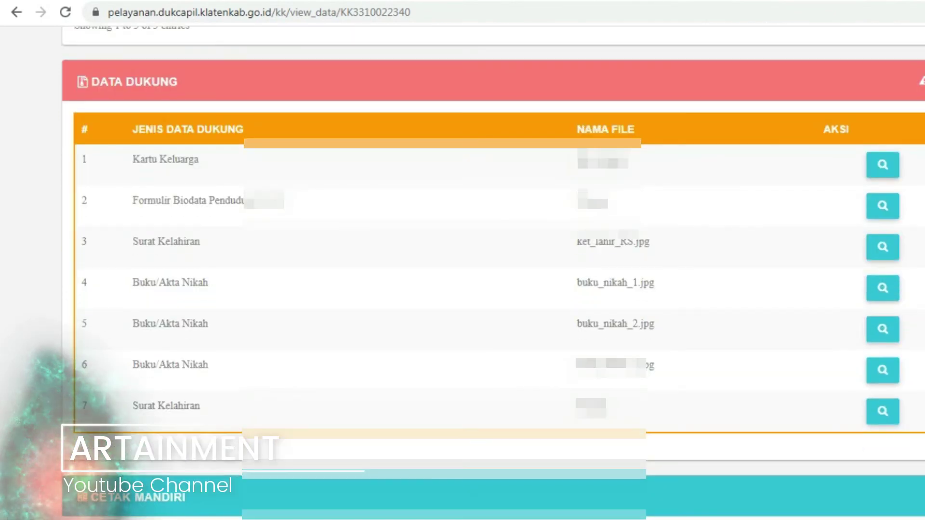
scroll(463, 261, down, 5)
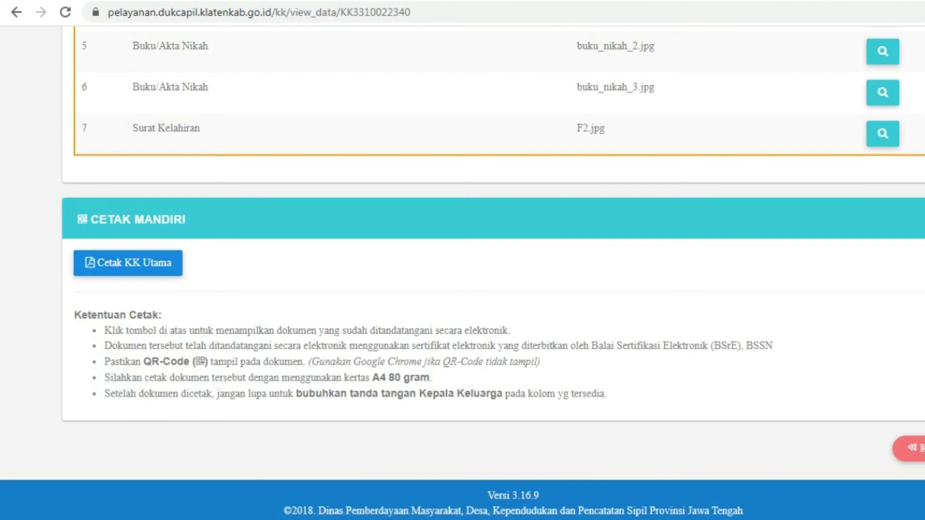
drag(74, 316, 162, 316)
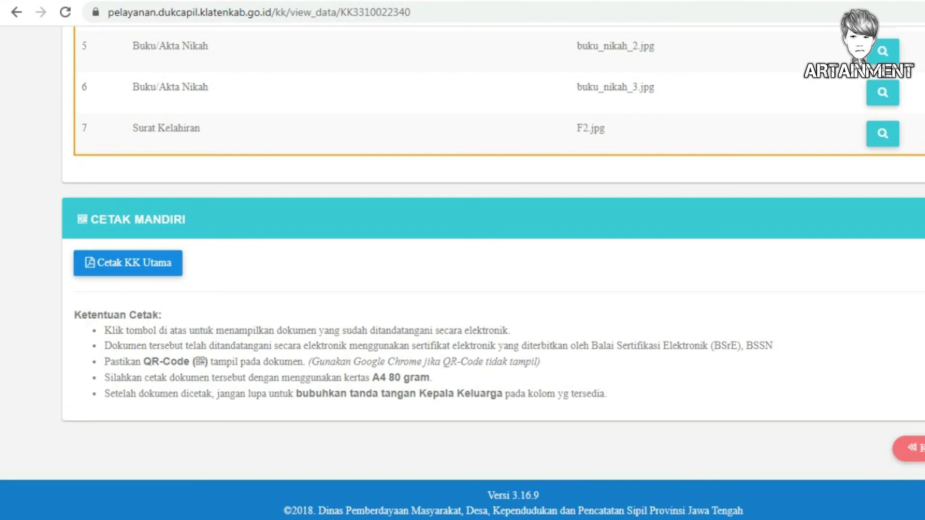
drag(312, 362, 541, 362)
drag(309, 361, 541, 361)
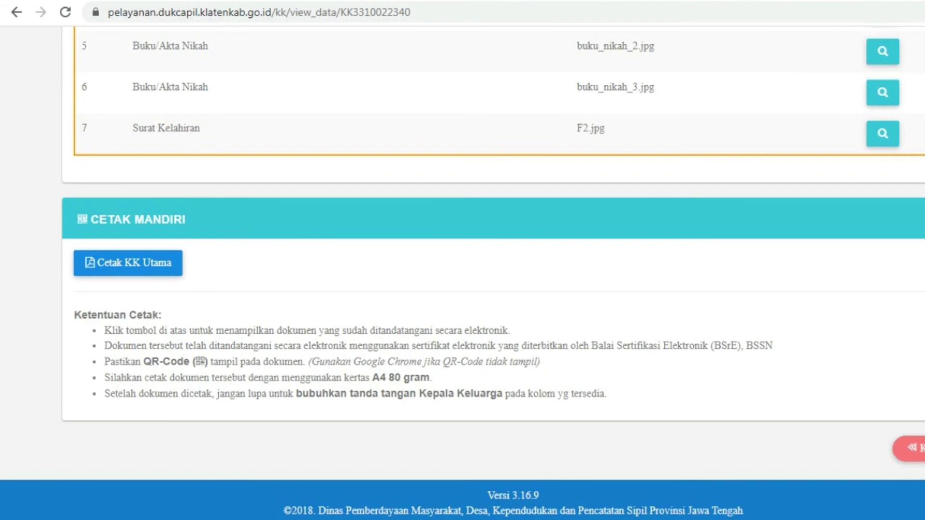